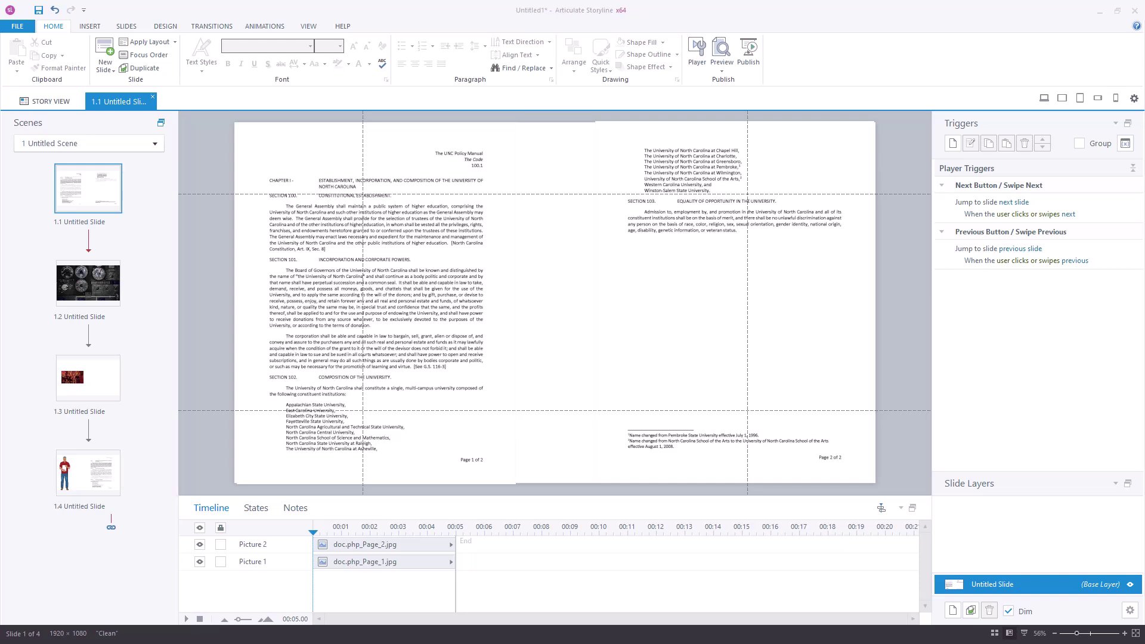
Shrink the left document page to a thumbnail and move it to the top-left.
click(382, 265)
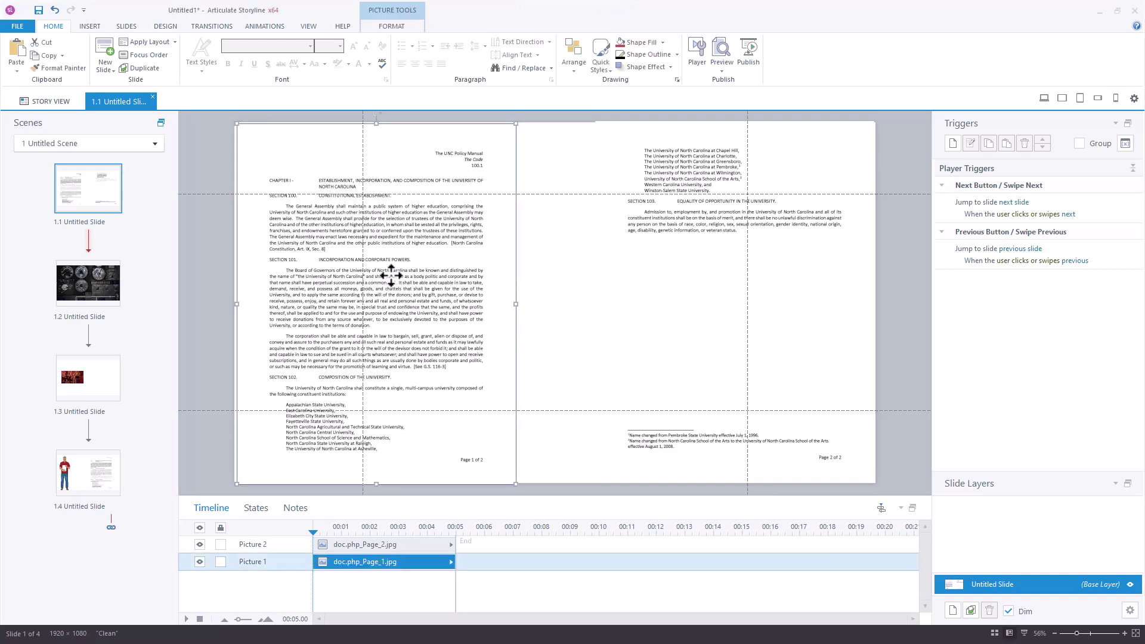
click(693, 285)
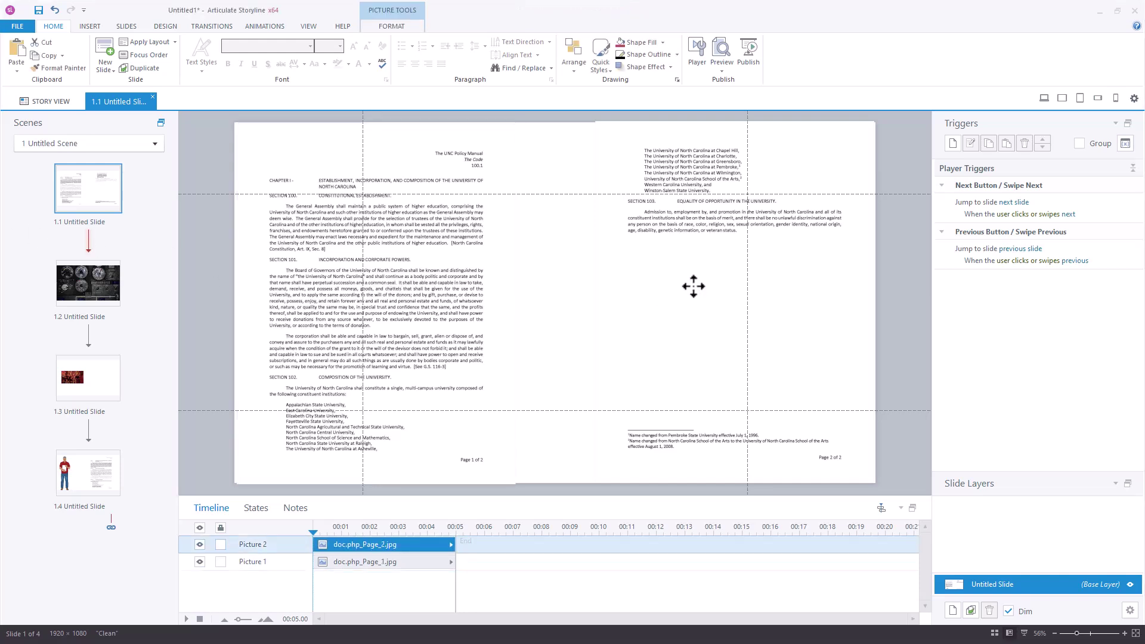
click(420, 320)
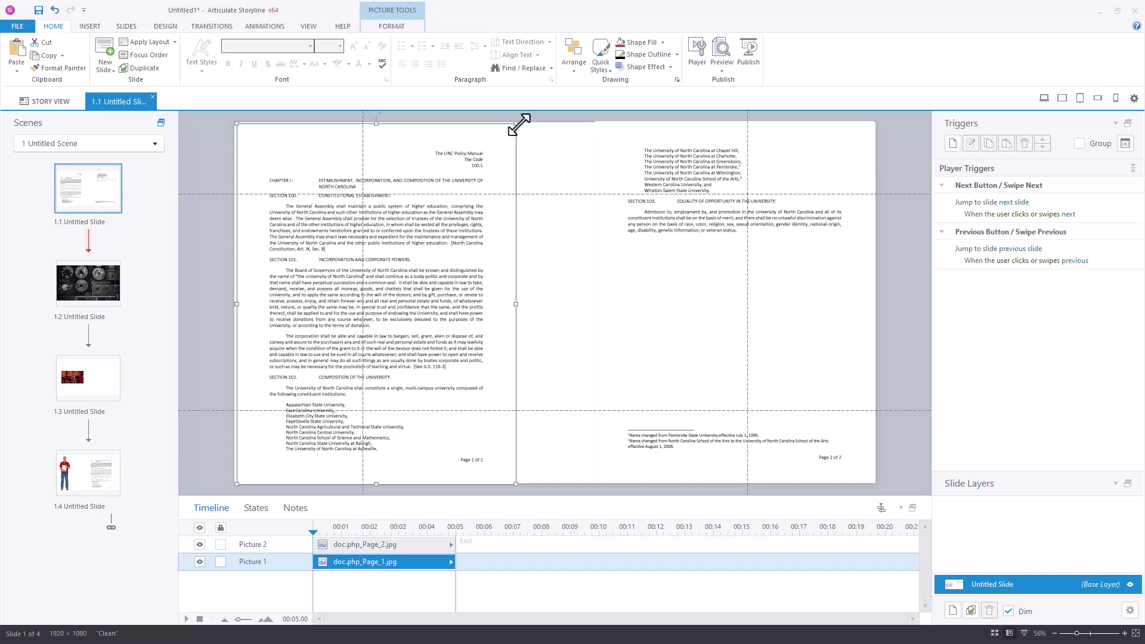
drag(515, 123, 297, 406)
drag(284, 446, 316, 208)
Shrink the right document page and move it to the lower left.
click(666, 230)
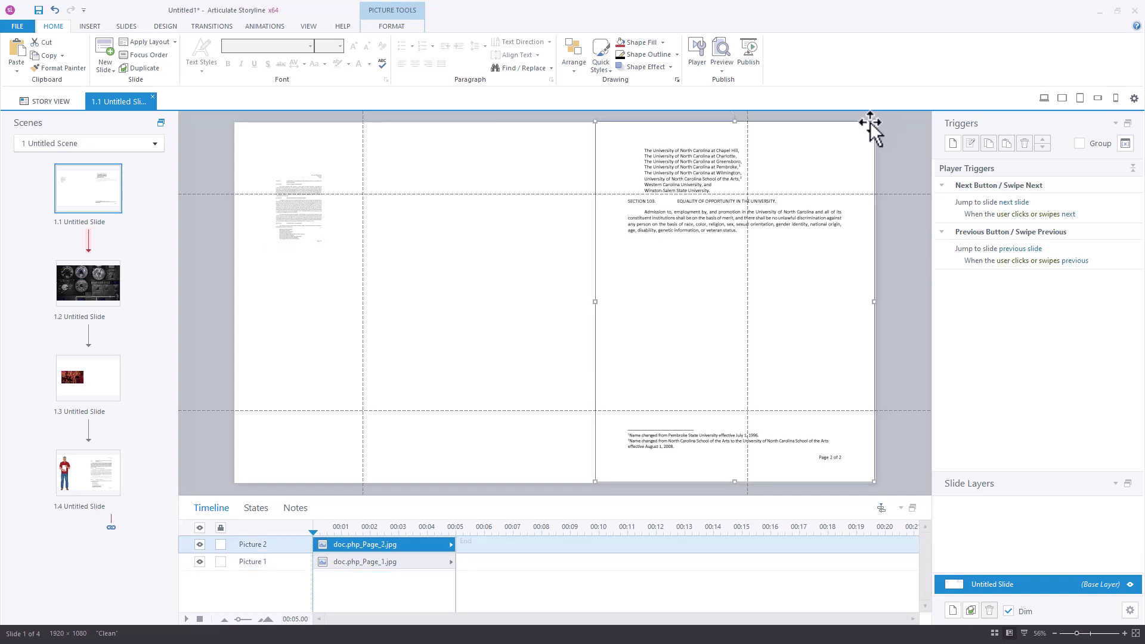
drag(874, 124, 686, 334)
drag(665, 411, 327, 383)
Set the second page thumbnail's width to 179 px, giving a 232 px height.
click(281, 227)
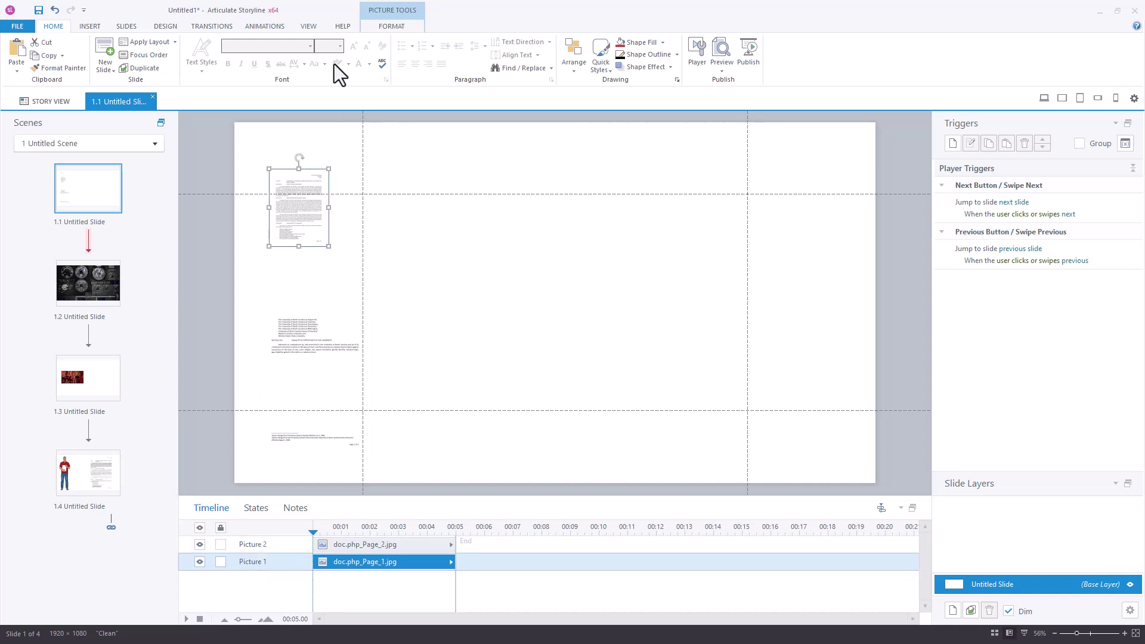
click(376, 27)
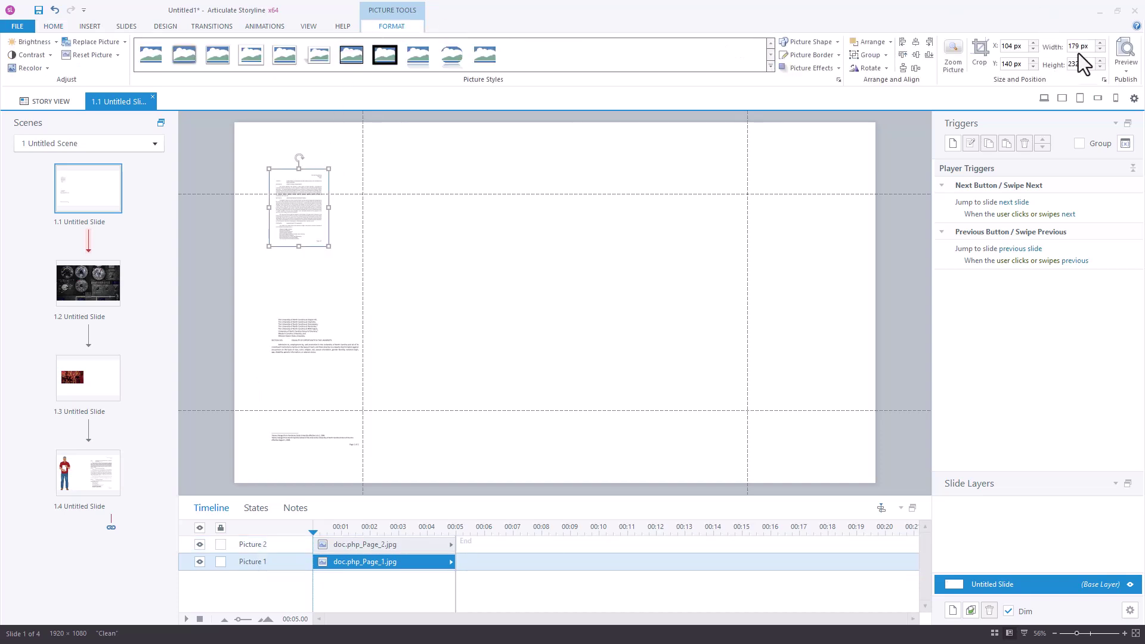
click(291, 371)
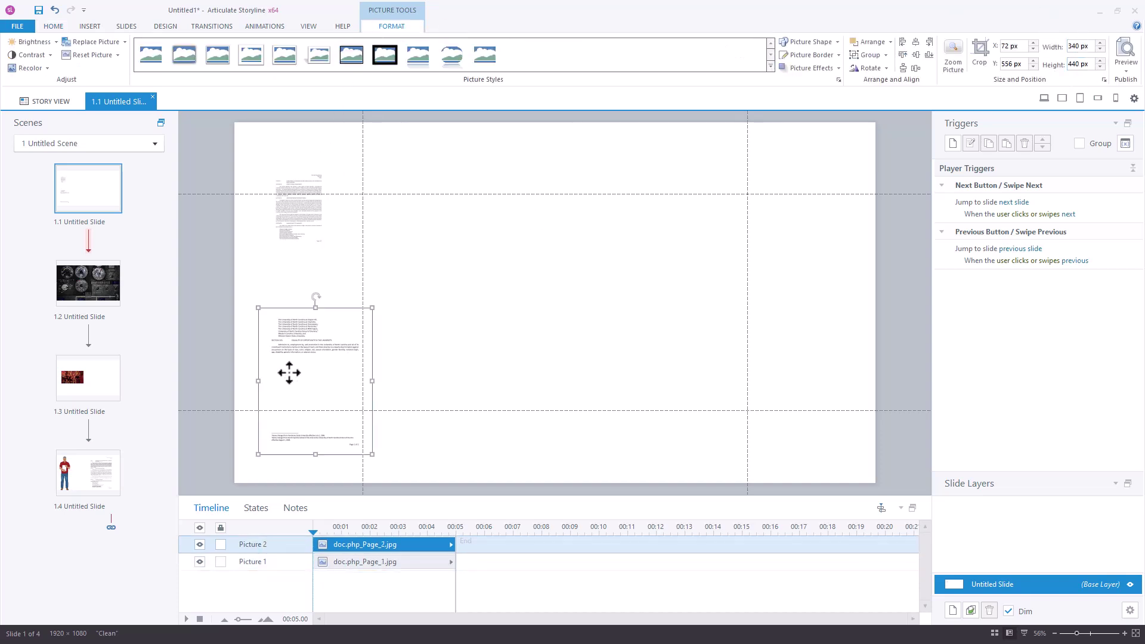
double_click(1084, 48)
text(179)
key(Tab)
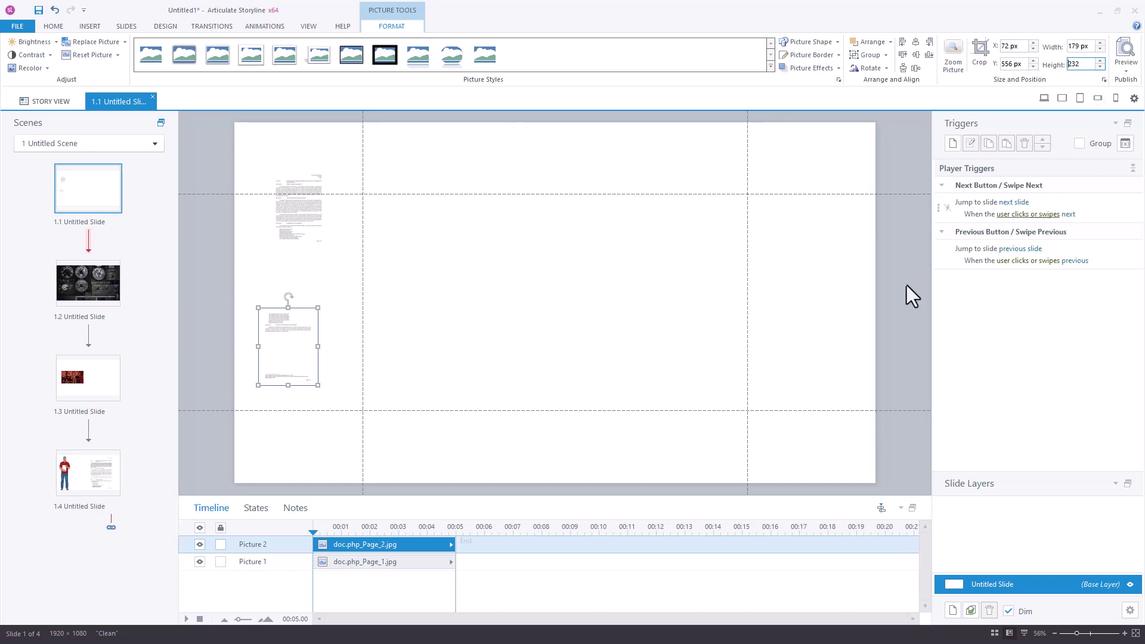
click(316, 345)
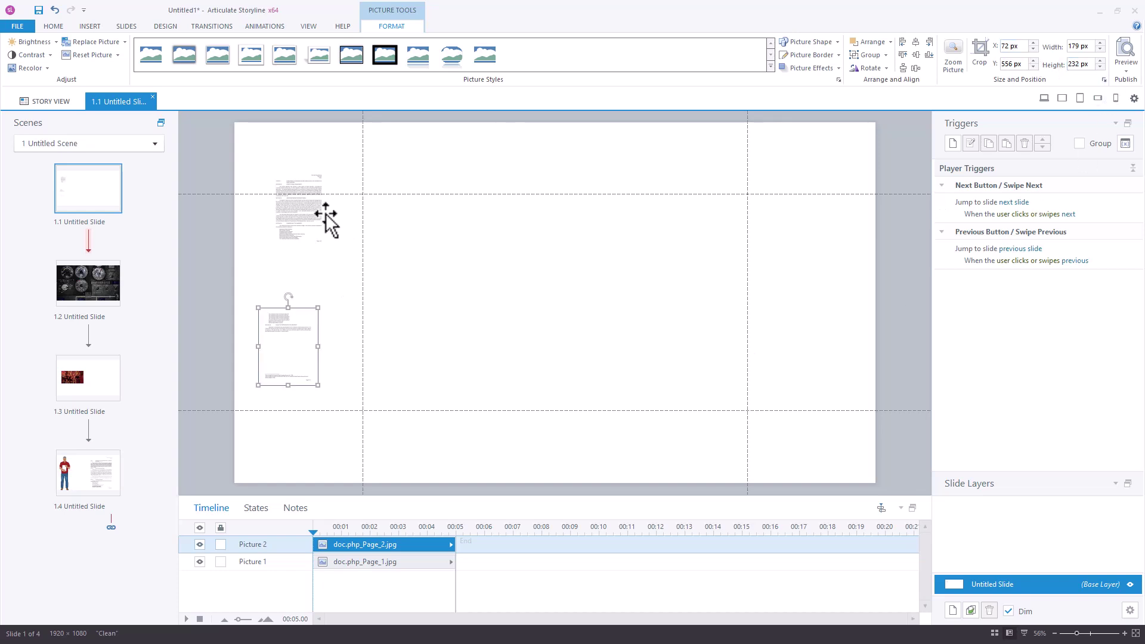
Give both page thumbnails a dark picture border and align them vertically at X 55 px.
shift+click(299, 212)
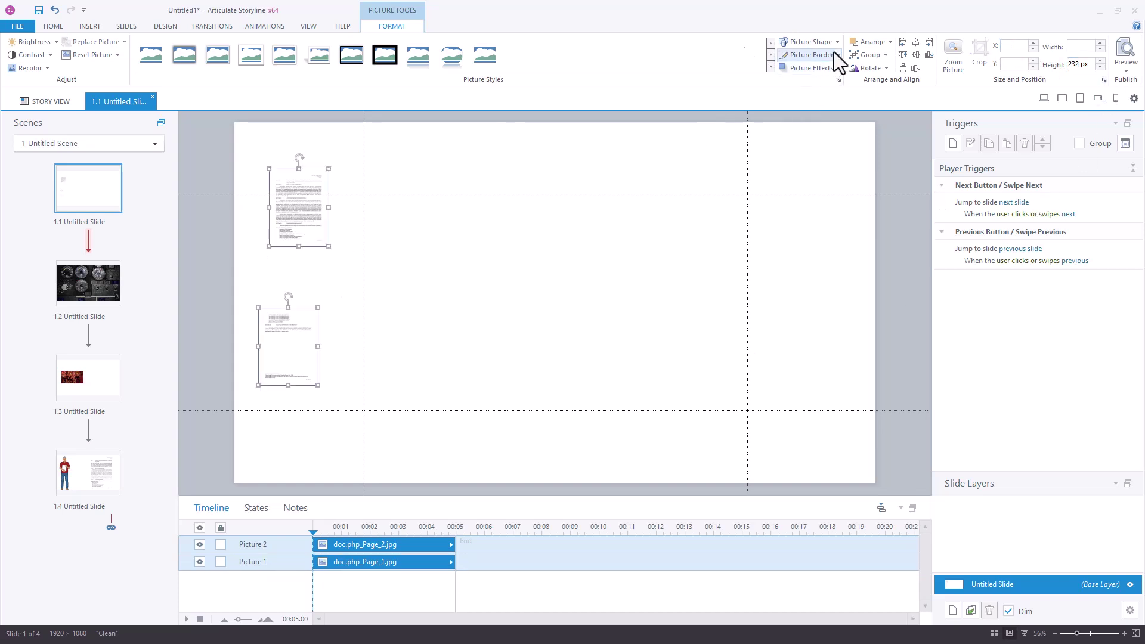
click(811, 59)
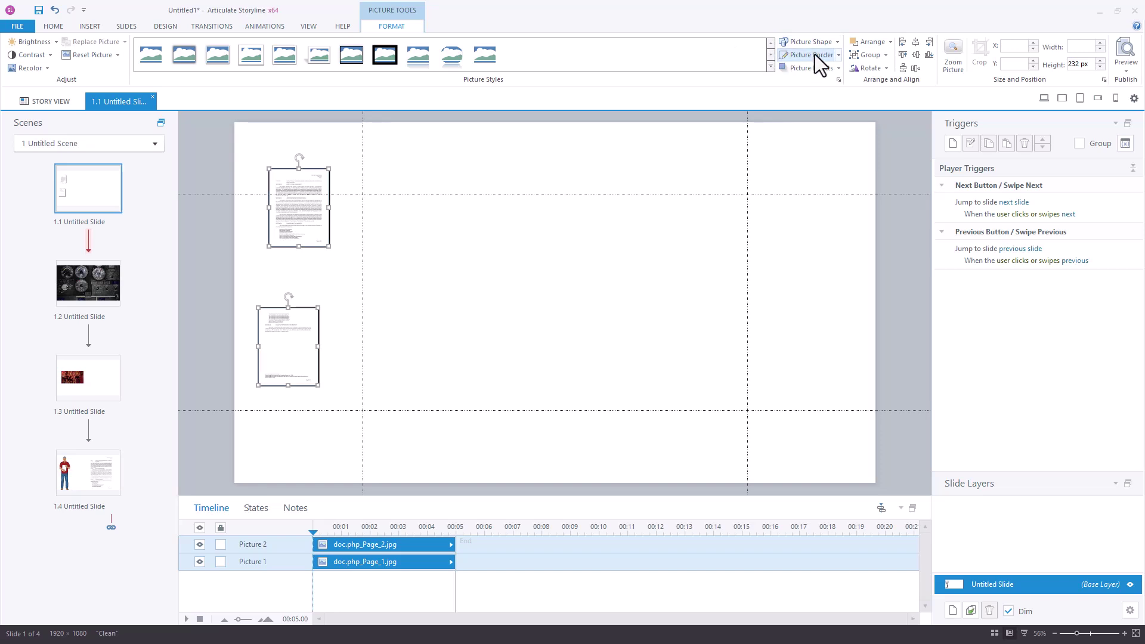
drag(312, 204, 302, 233)
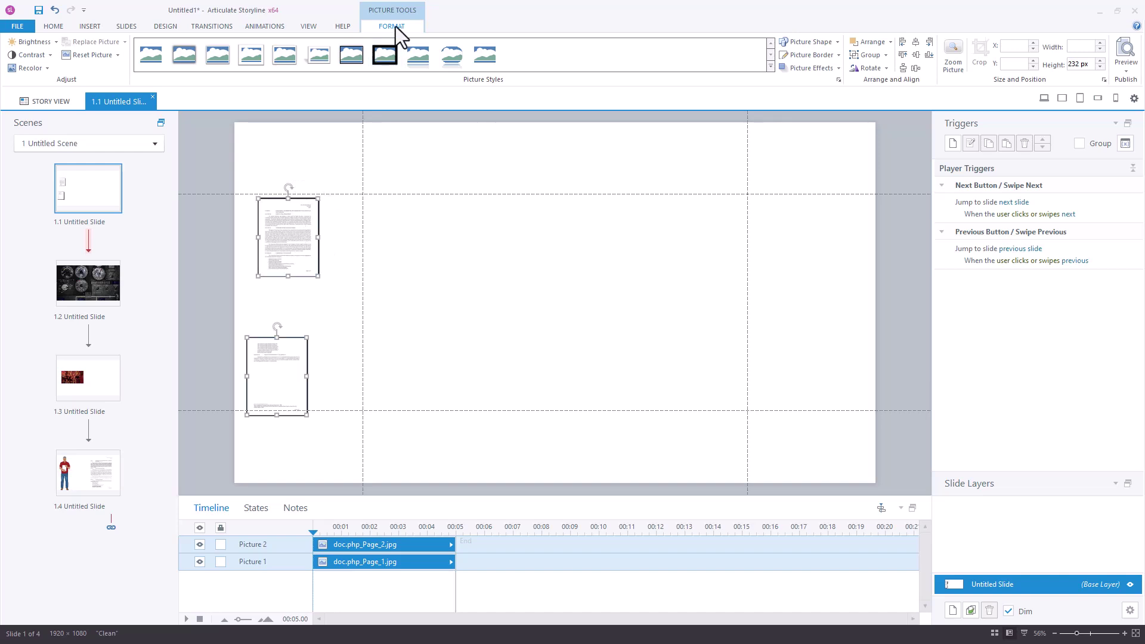
click(915, 45)
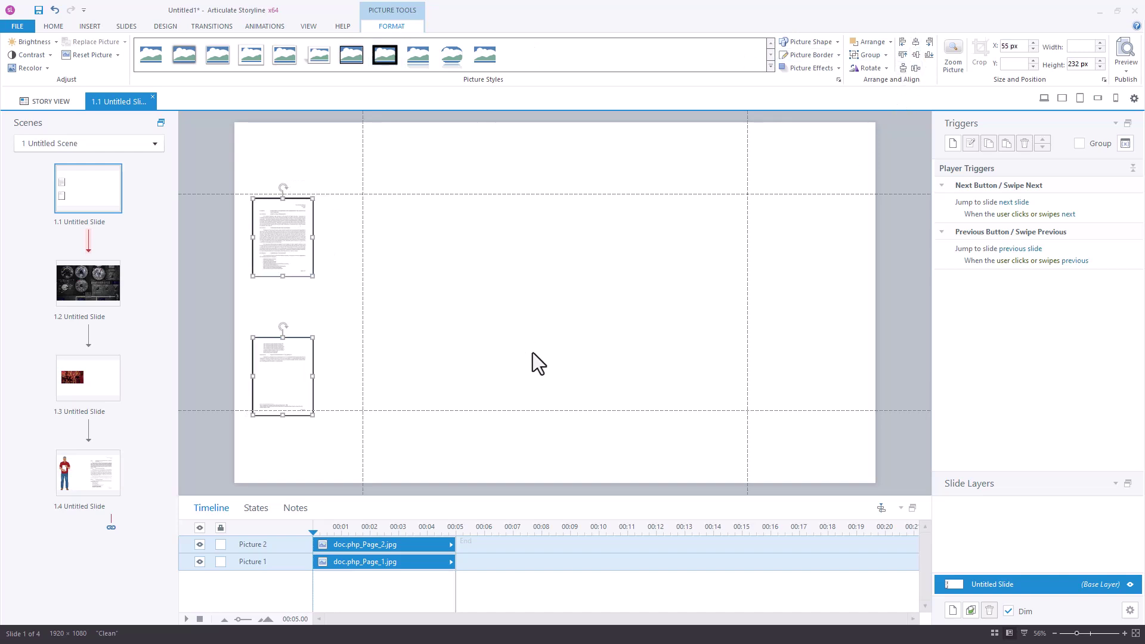
click(547, 341)
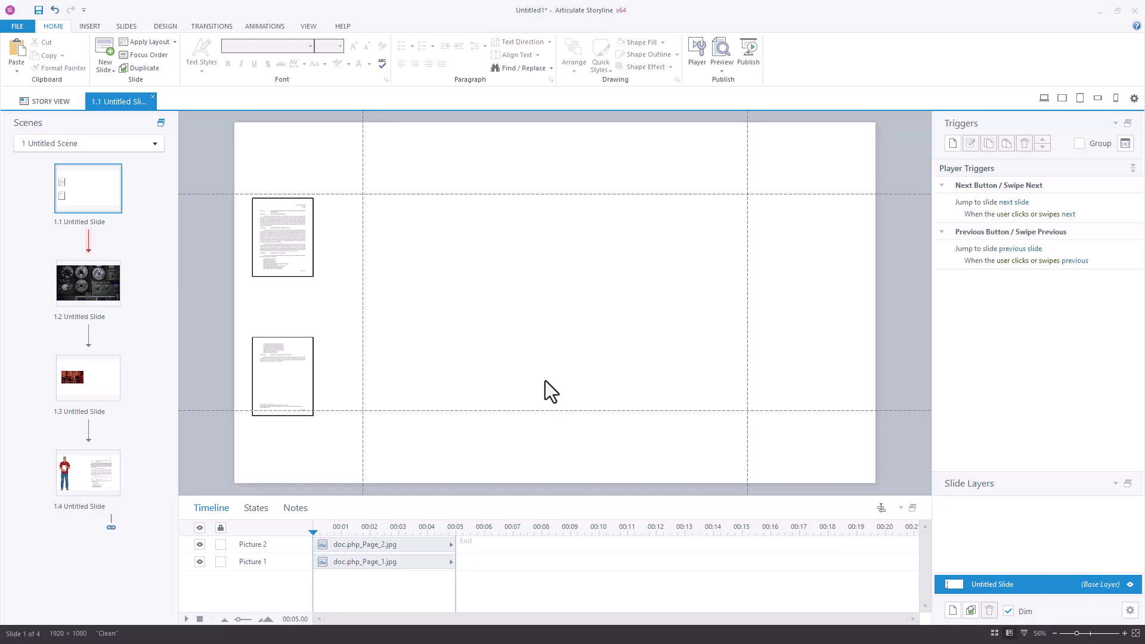
Enable Zoom Picture on the upper and lower page thumbnails, then launch a desktop preview.
click(293, 246)
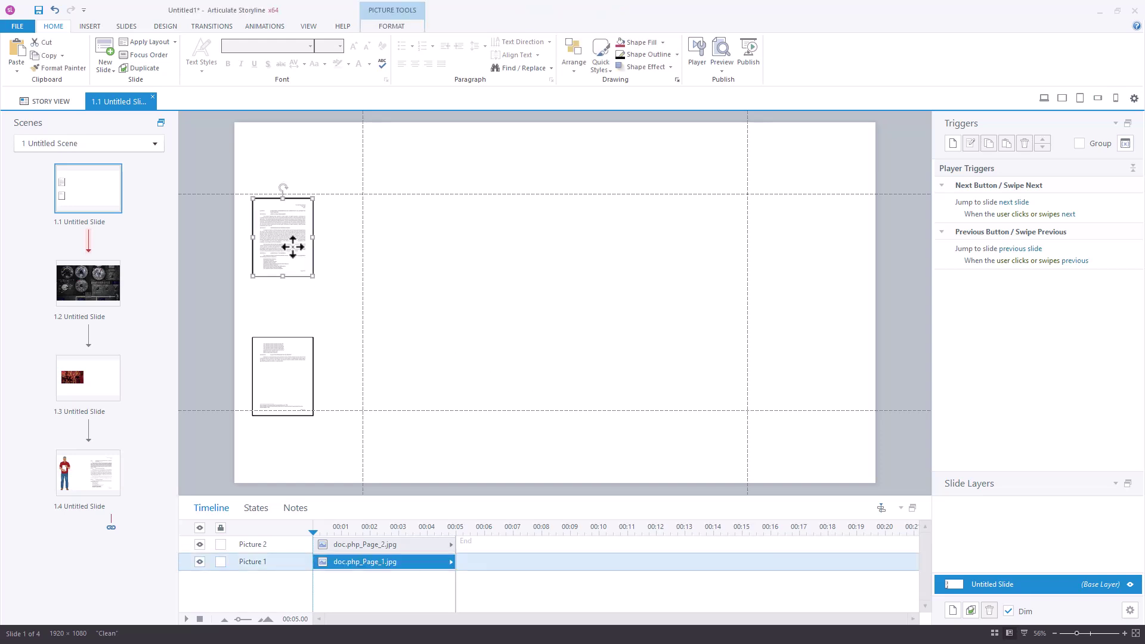
click(394, 27)
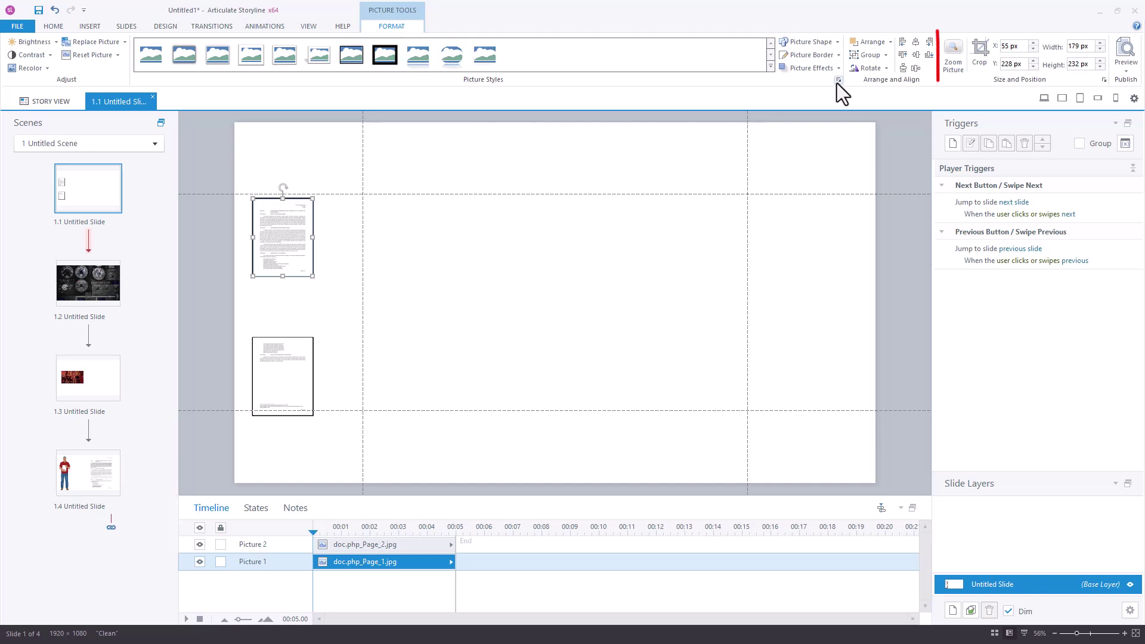
click(958, 61)
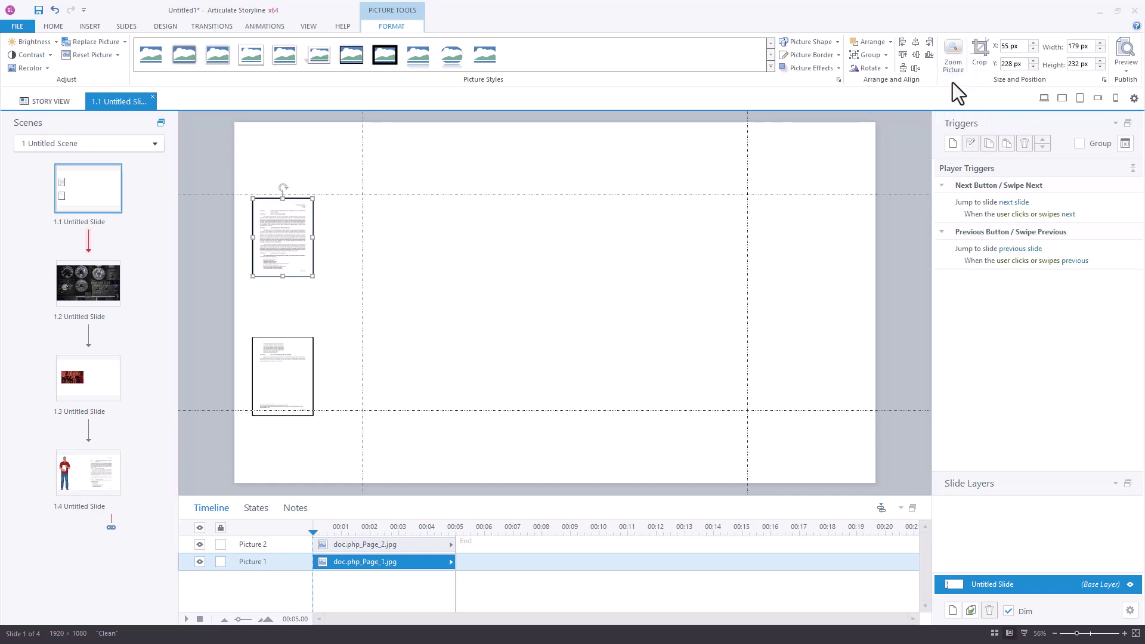
click(957, 60)
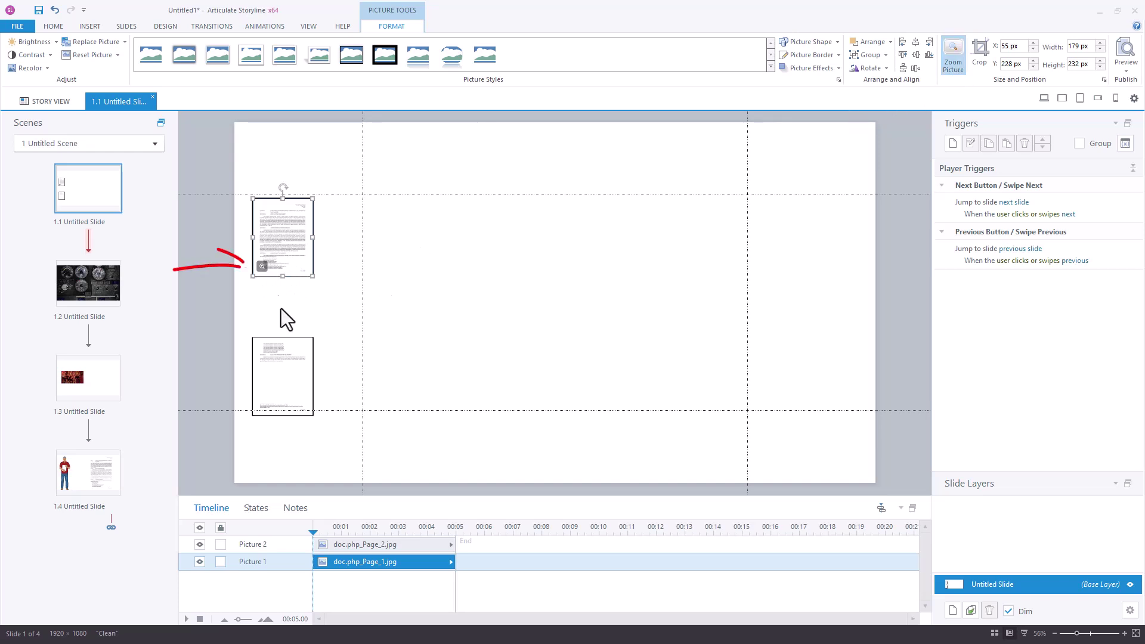
click(285, 368)
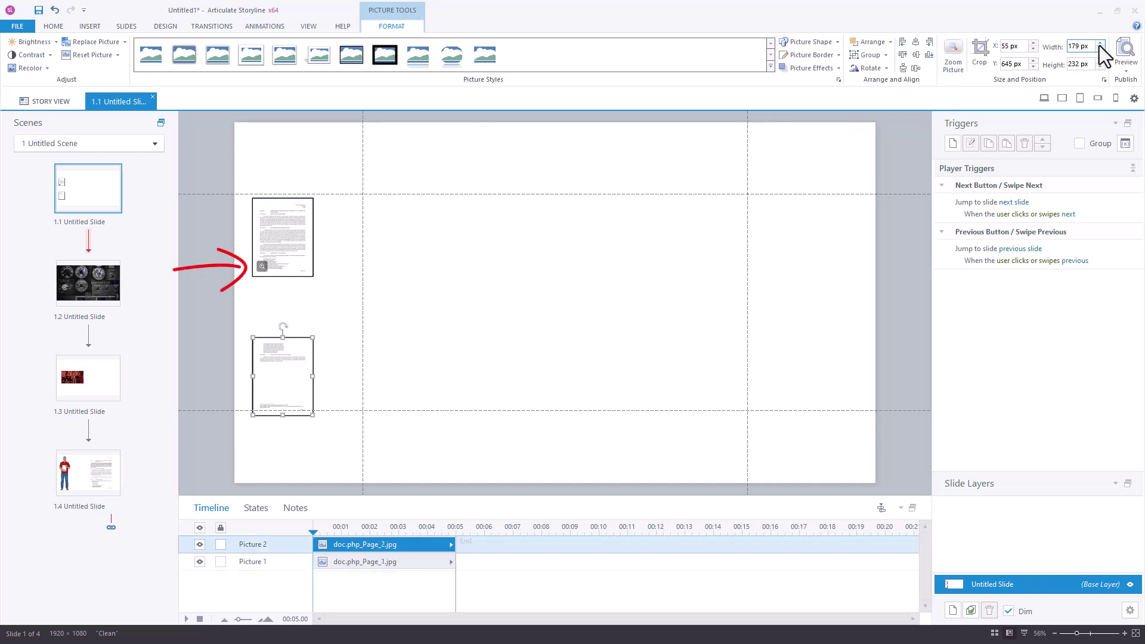
click(958, 48)
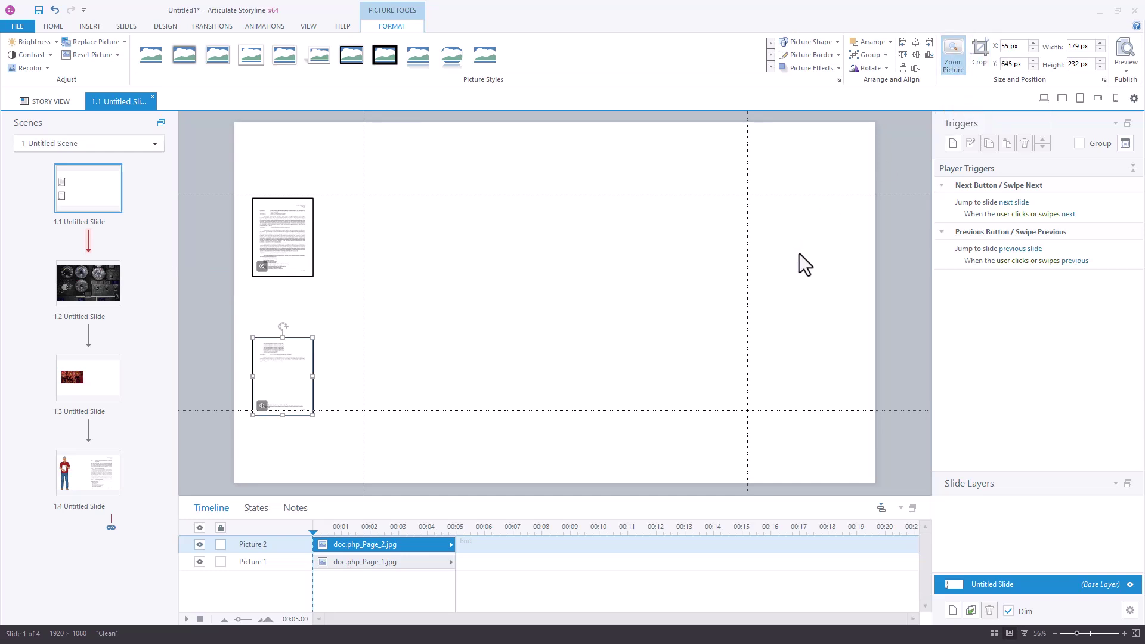
click(1044, 99)
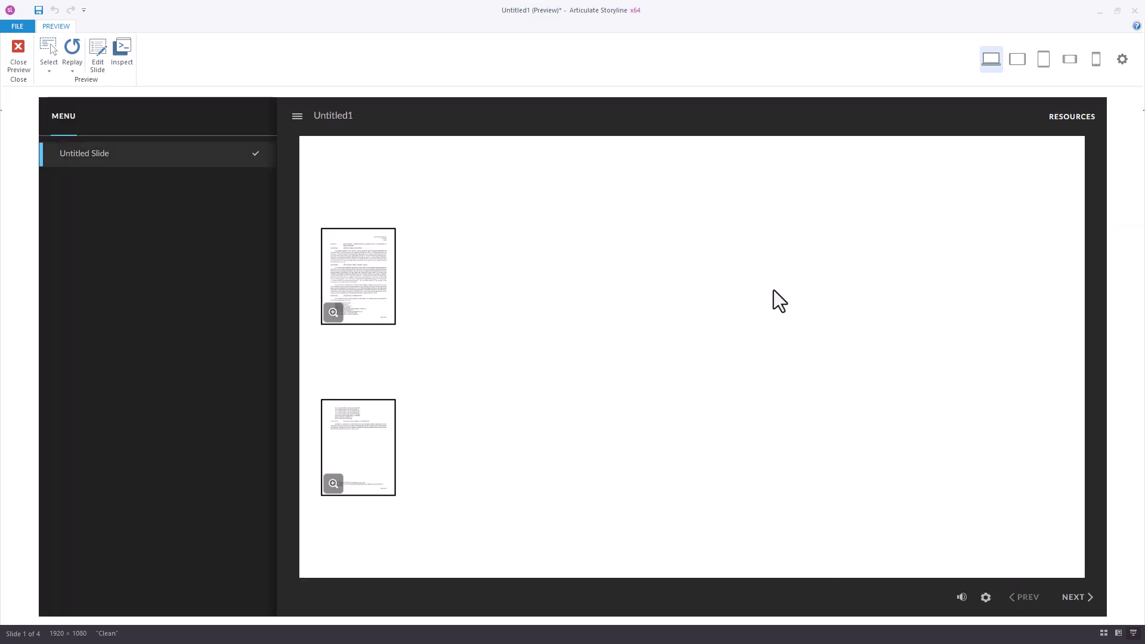
In preview, enlarge and close each page thumbnail, then exit the preview.
click(335, 318)
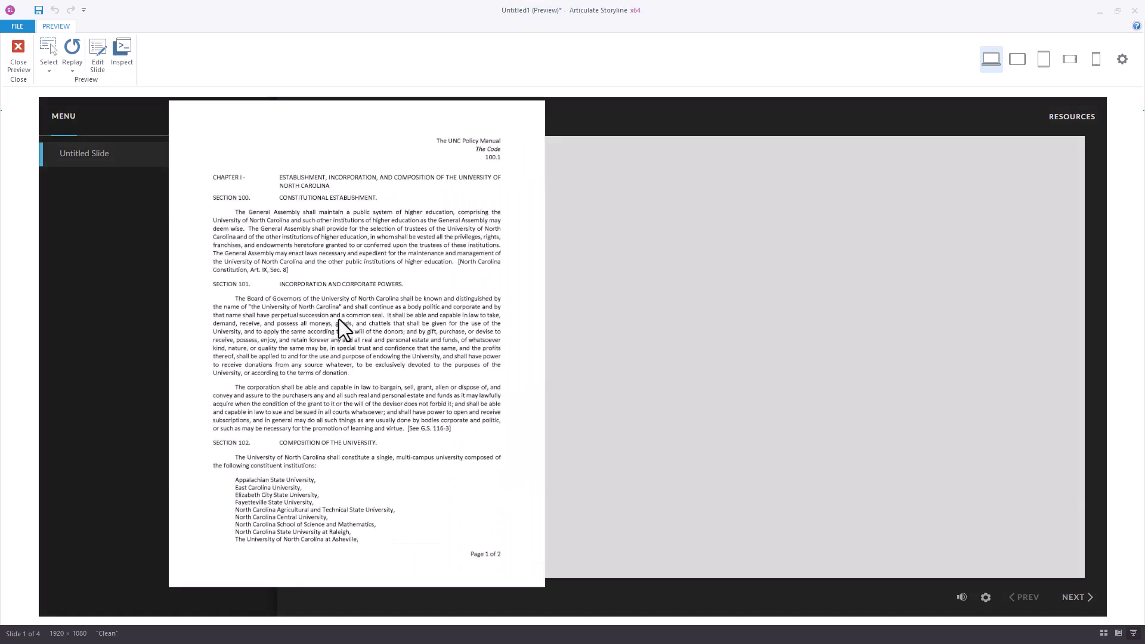
click(339, 319)
click(380, 476)
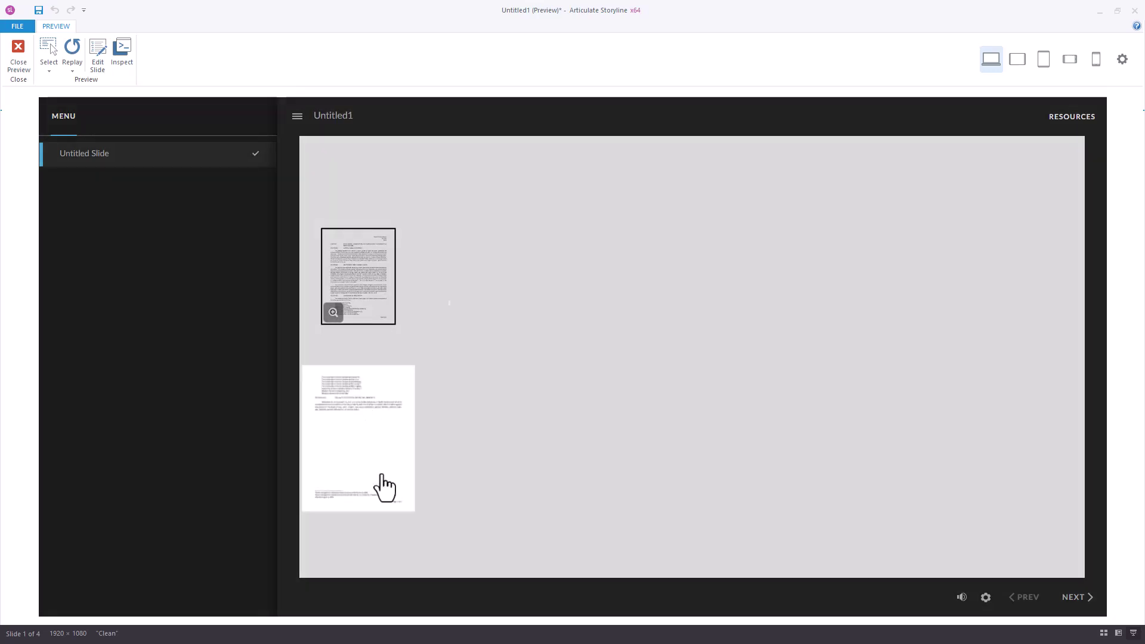
click(385, 424)
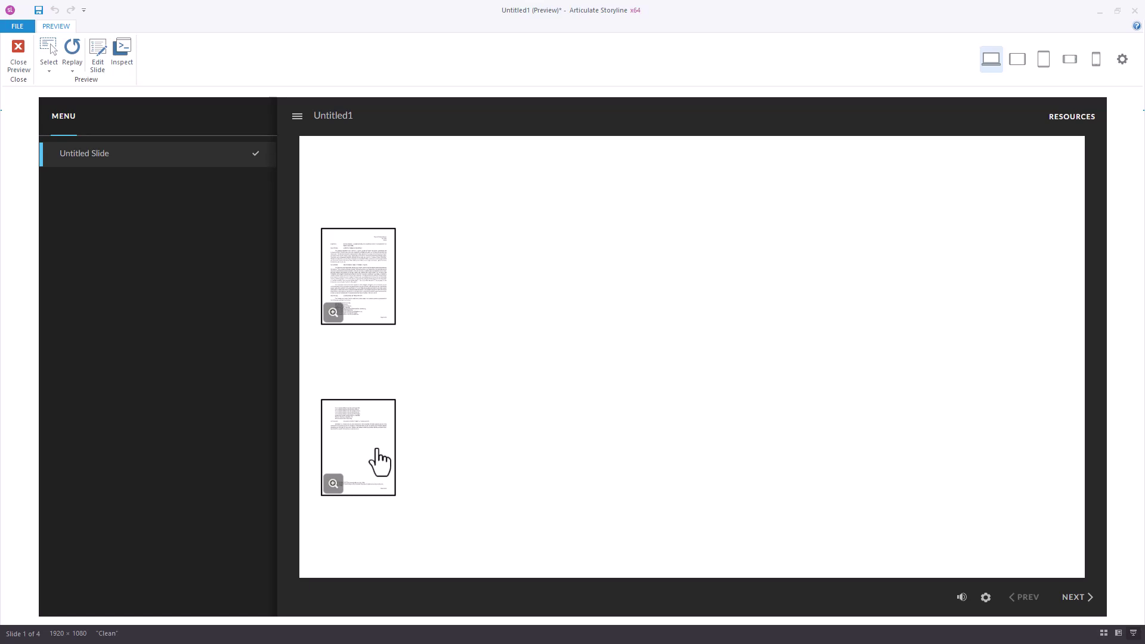
click(368, 299)
click(365, 286)
click(19, 53)
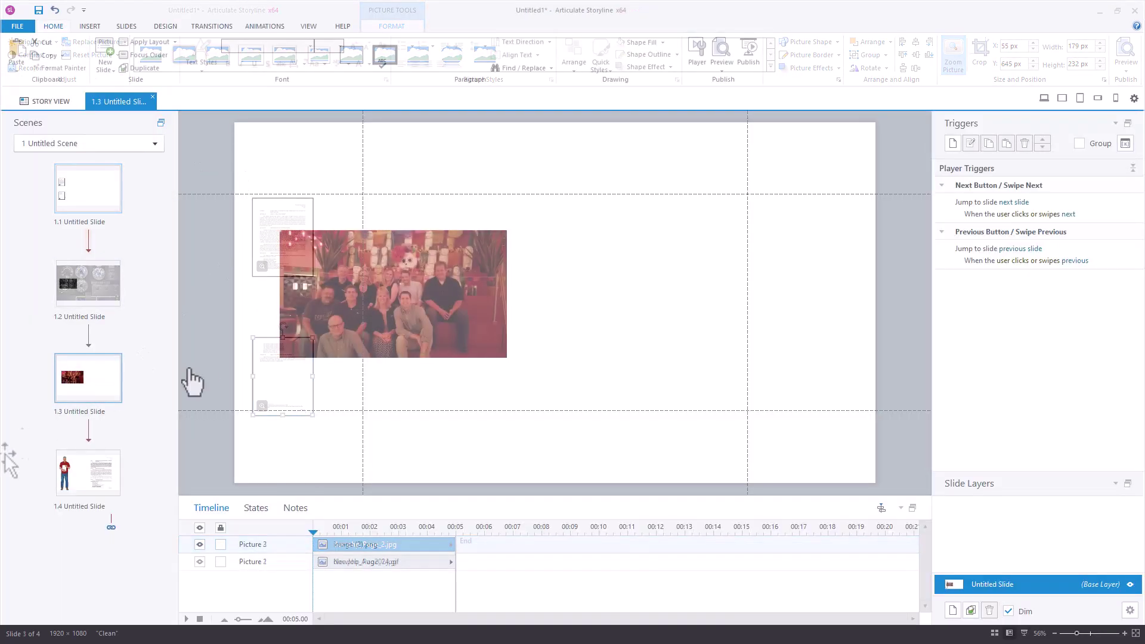
Turn on Zoom Picture for the group photo on slide 1.3.
click(412, 305)
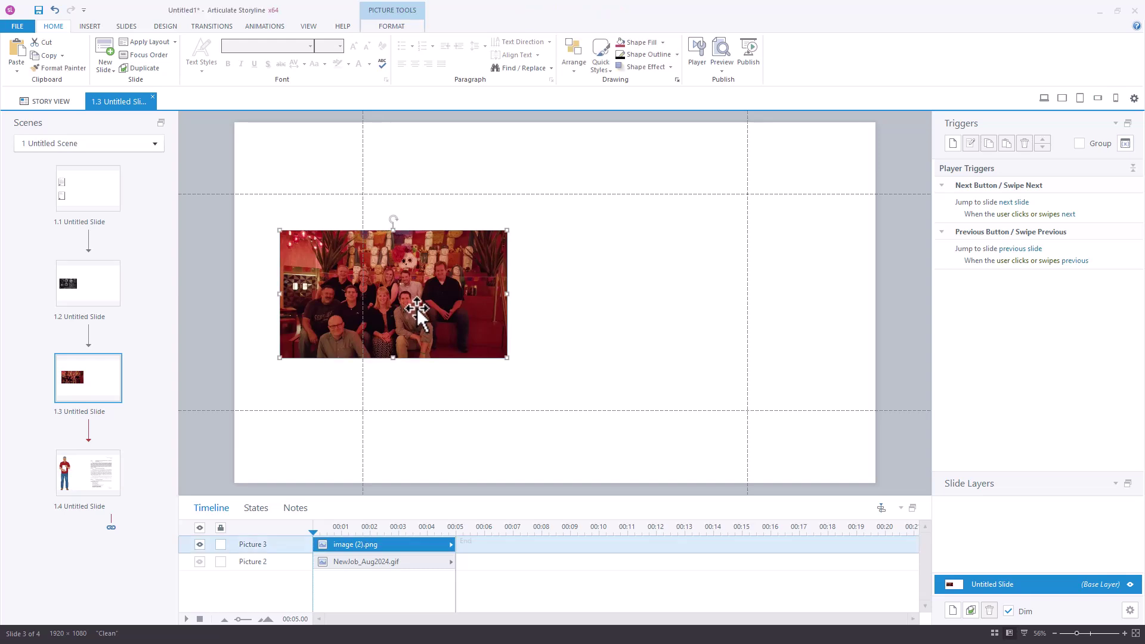
click(390, 27)
click(957, 49)
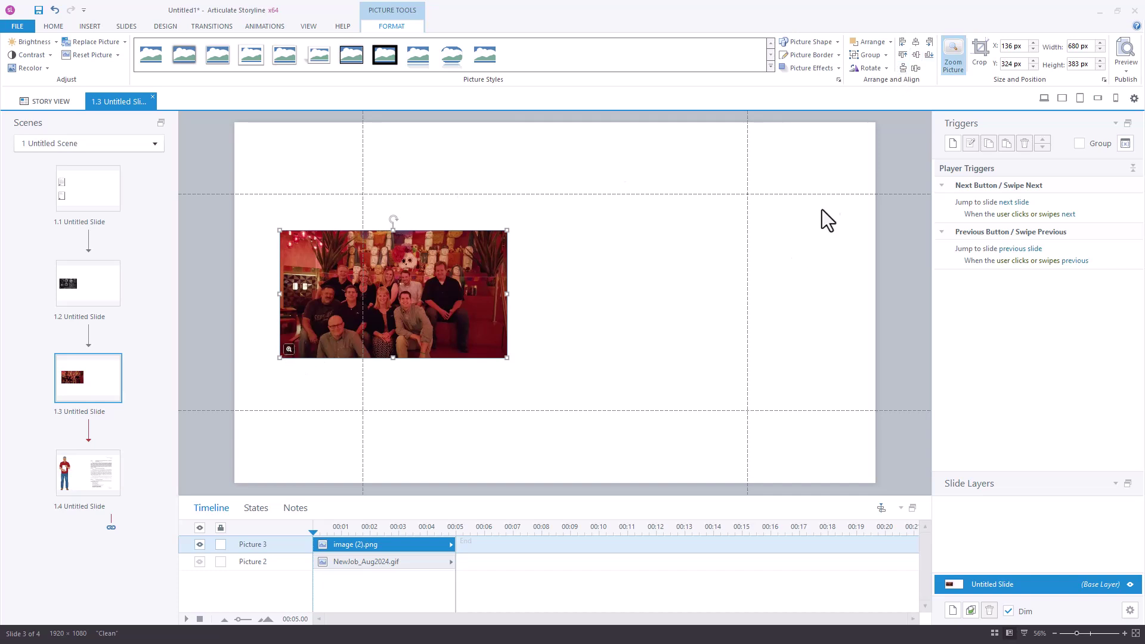
click(1042, 100)
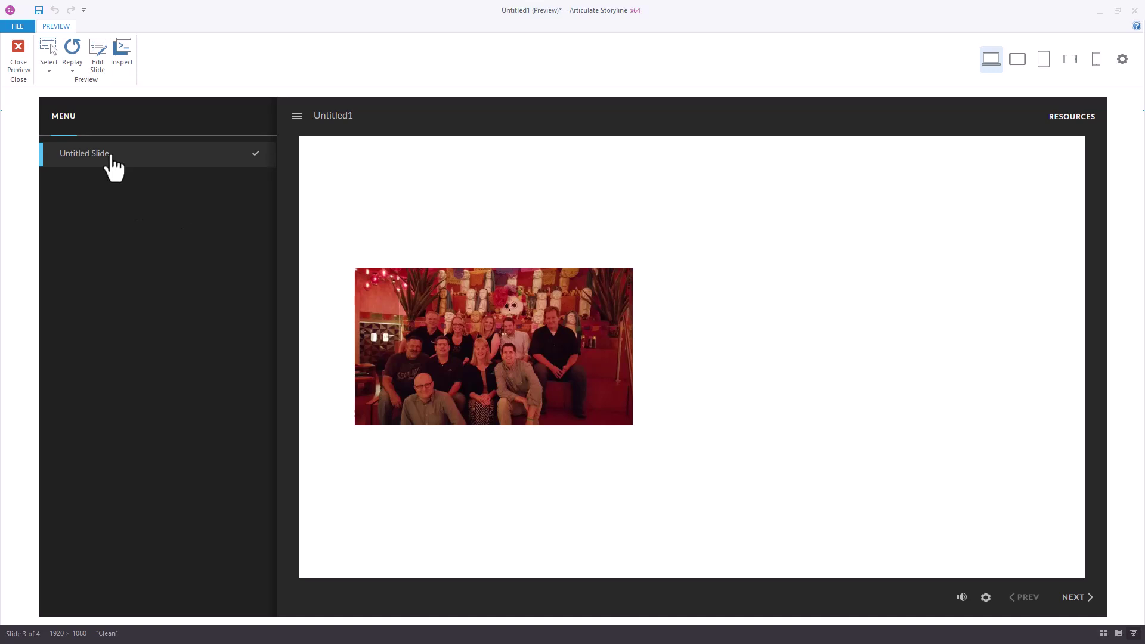
click(19, 56)
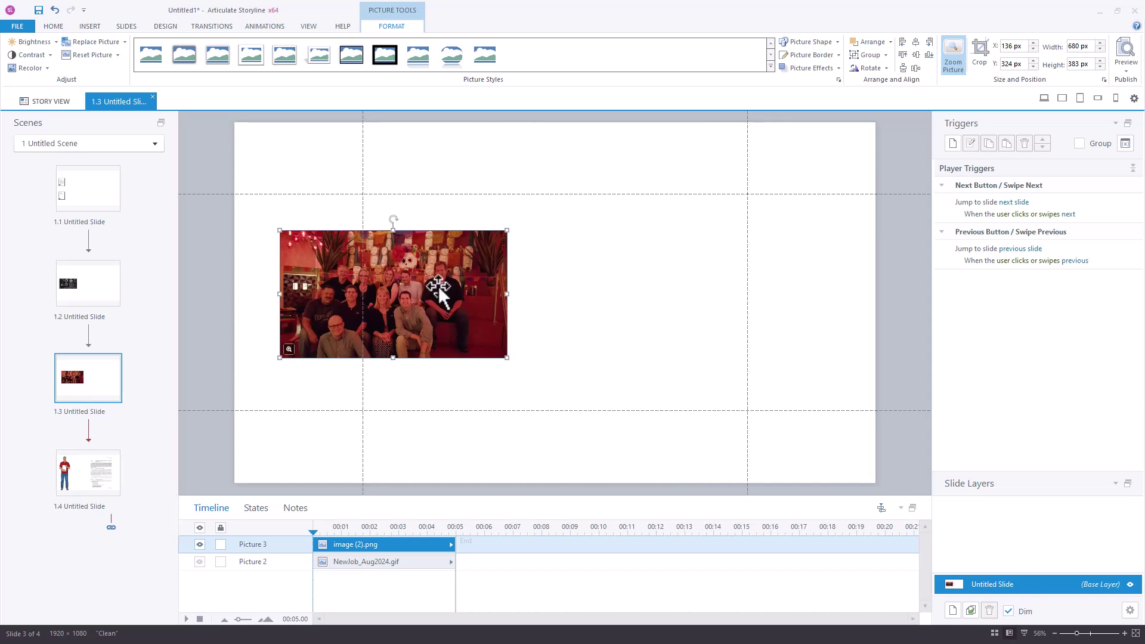
drag(508, 232, 437, 298)
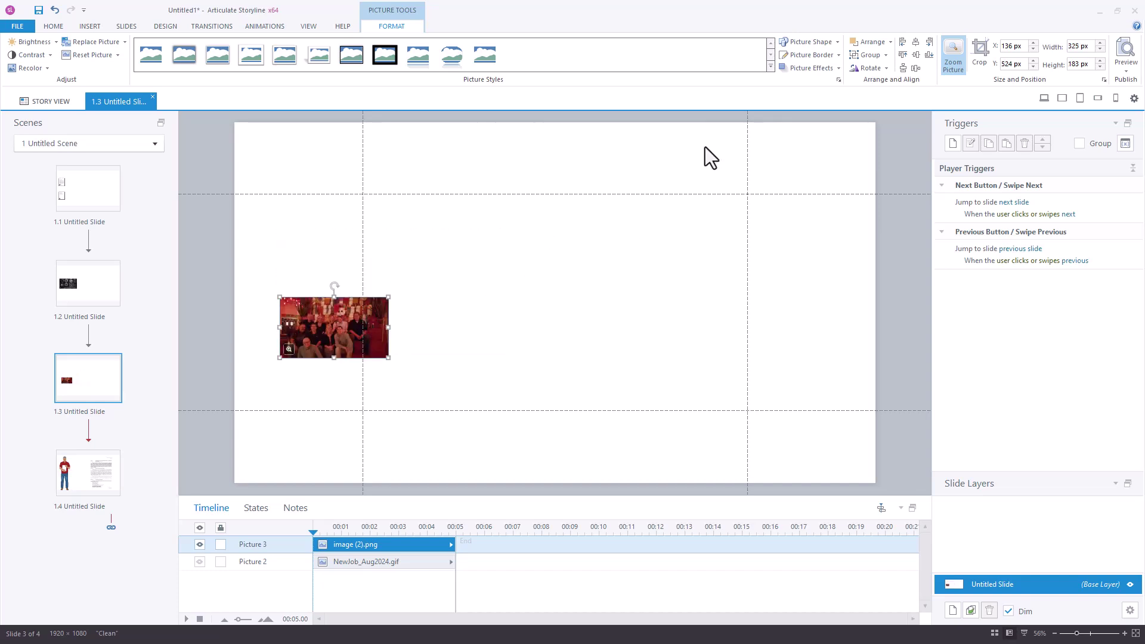
click(1044, 98)
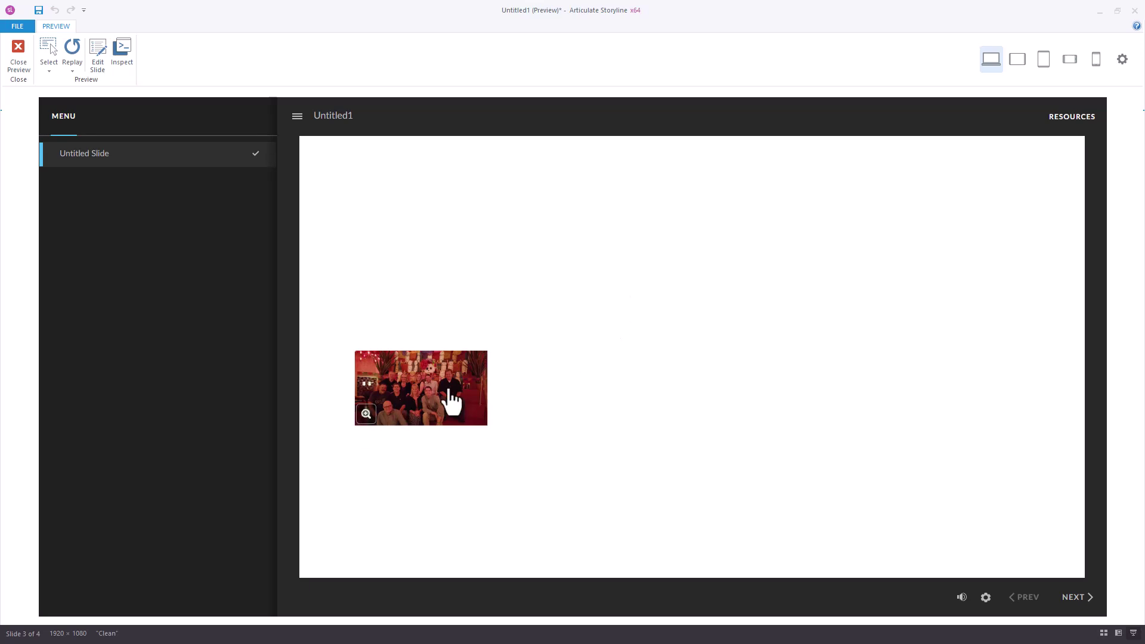
click(450, 399)
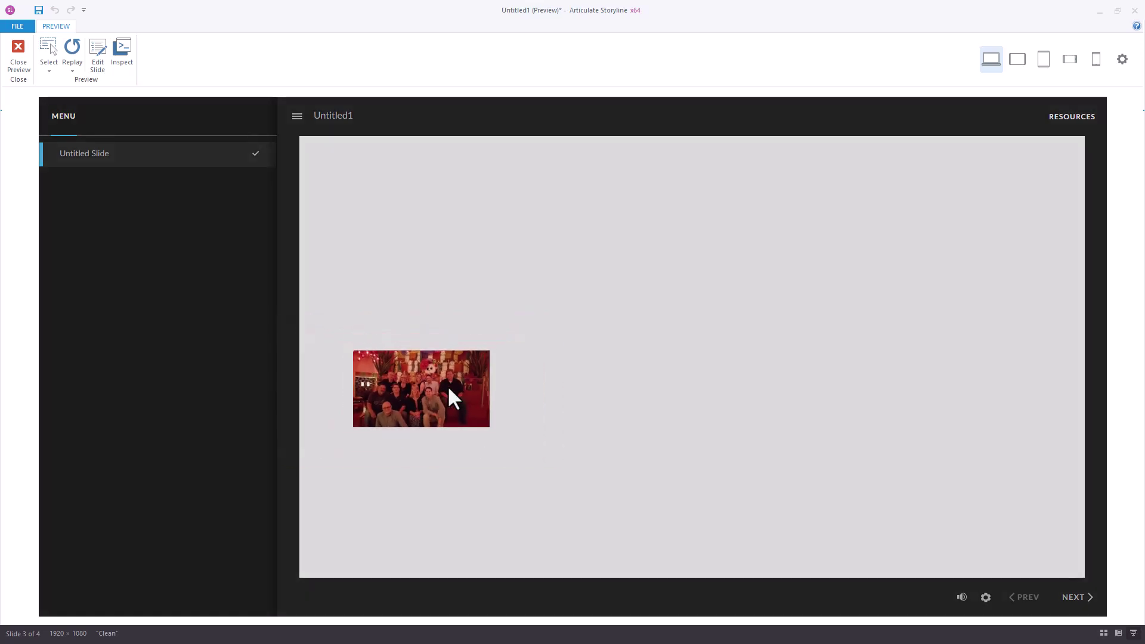
click(24, 54)
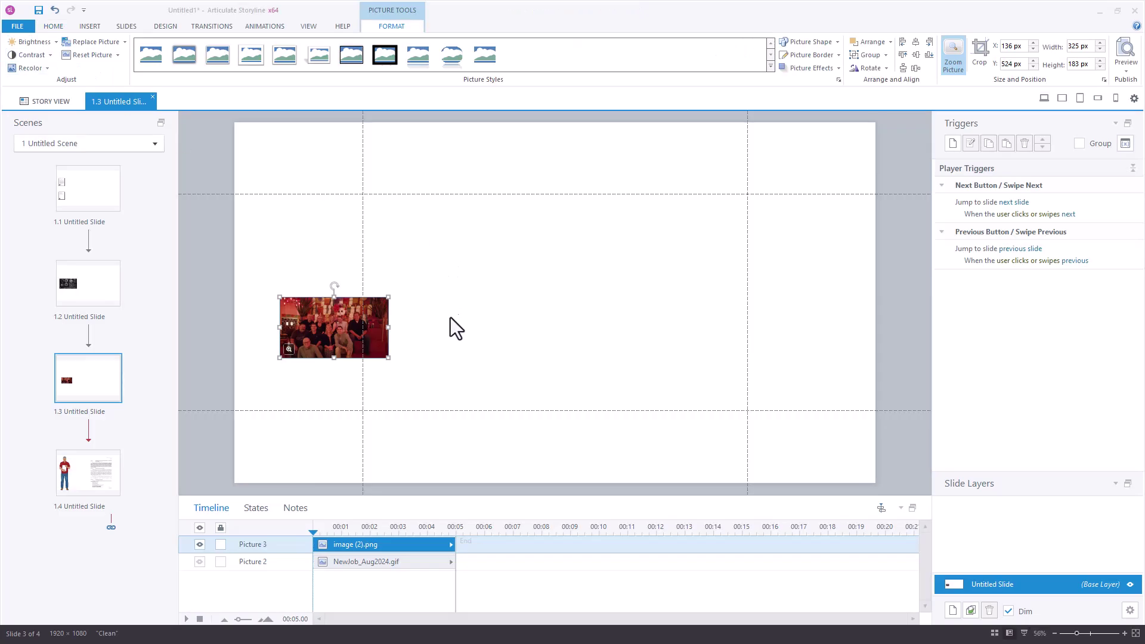
click(200, 562)
Reposition the sky GIF and shrink it to a small thumbnail.
drag(779, 295, 701, 307)
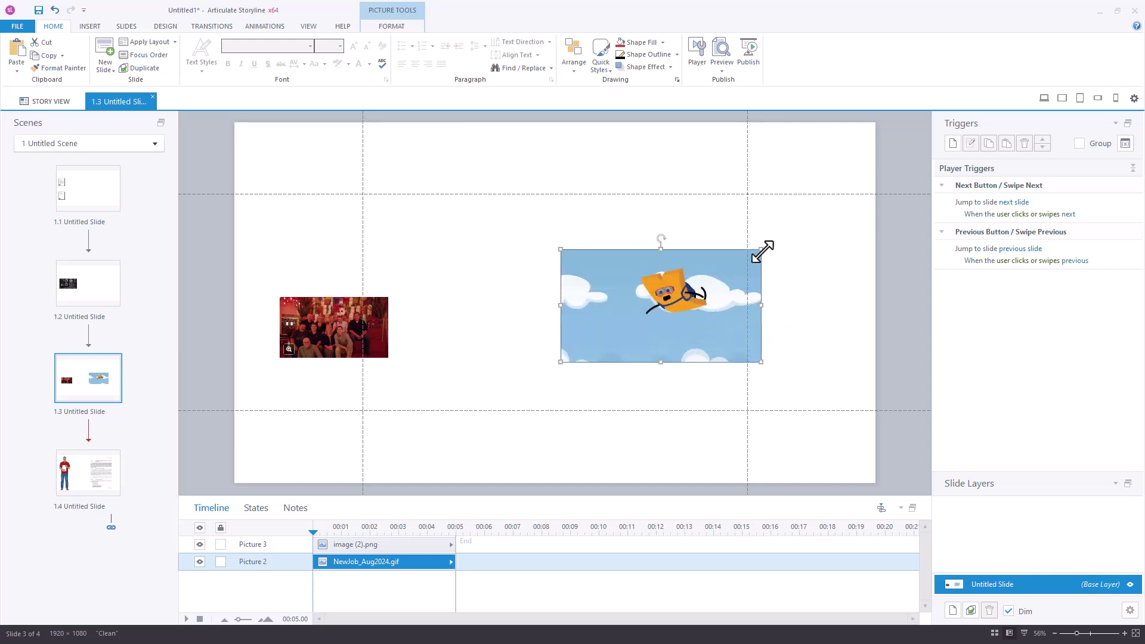
drag(762, 250, 652, 311)
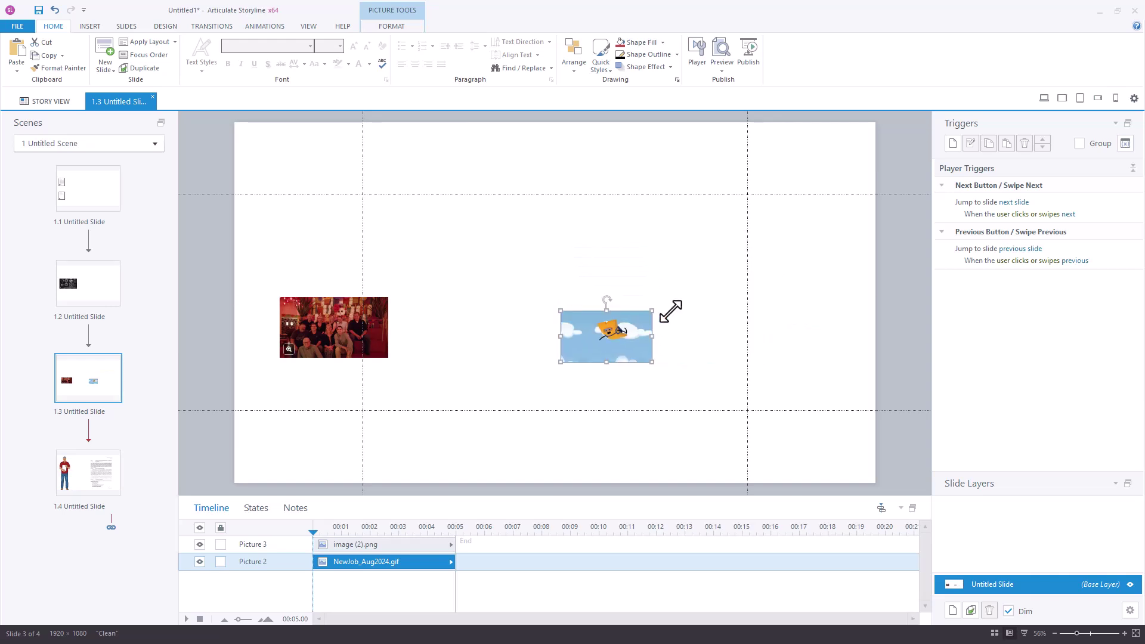
click(405, 26)
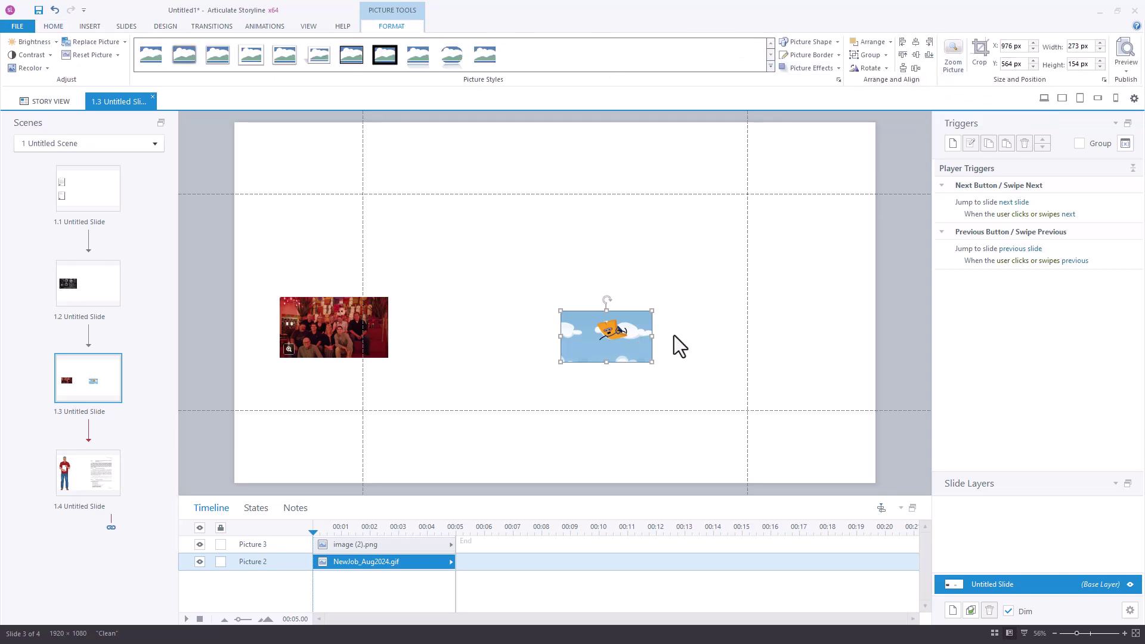
Preview the slide and click the sky GIF to confirm it enlarges.
click(1043, 99)
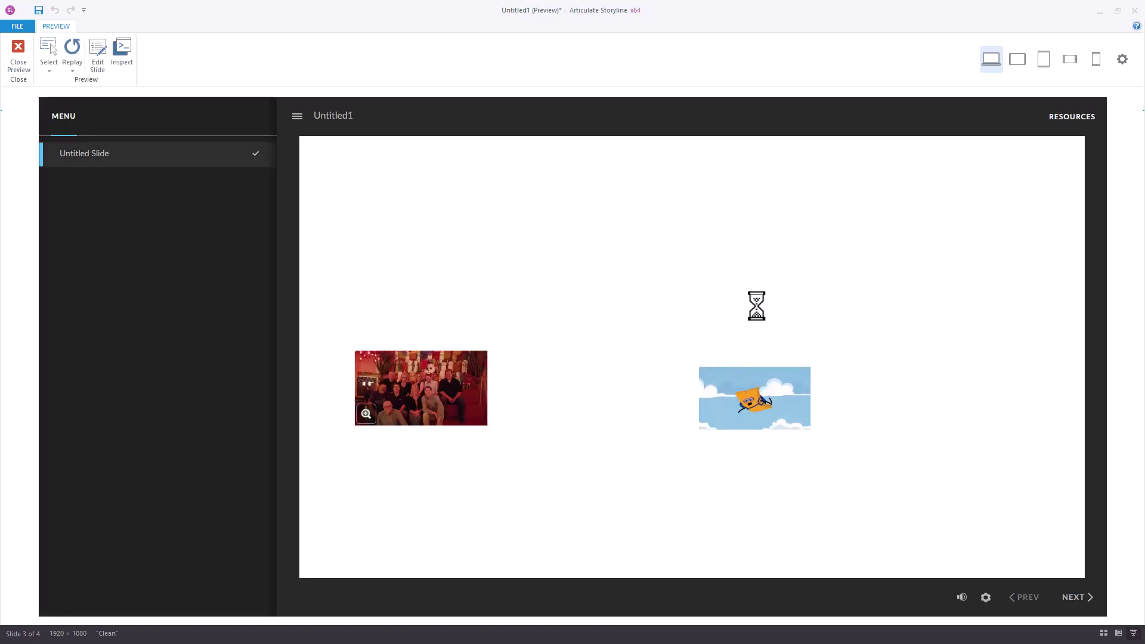
click(10, 54)
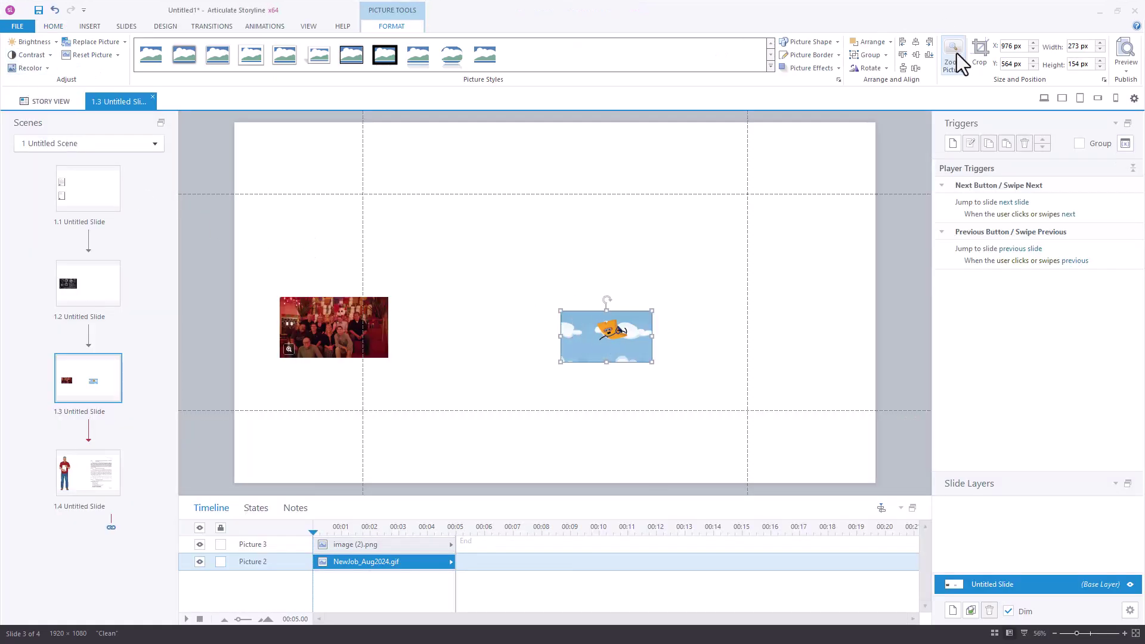
click(1040, 98)
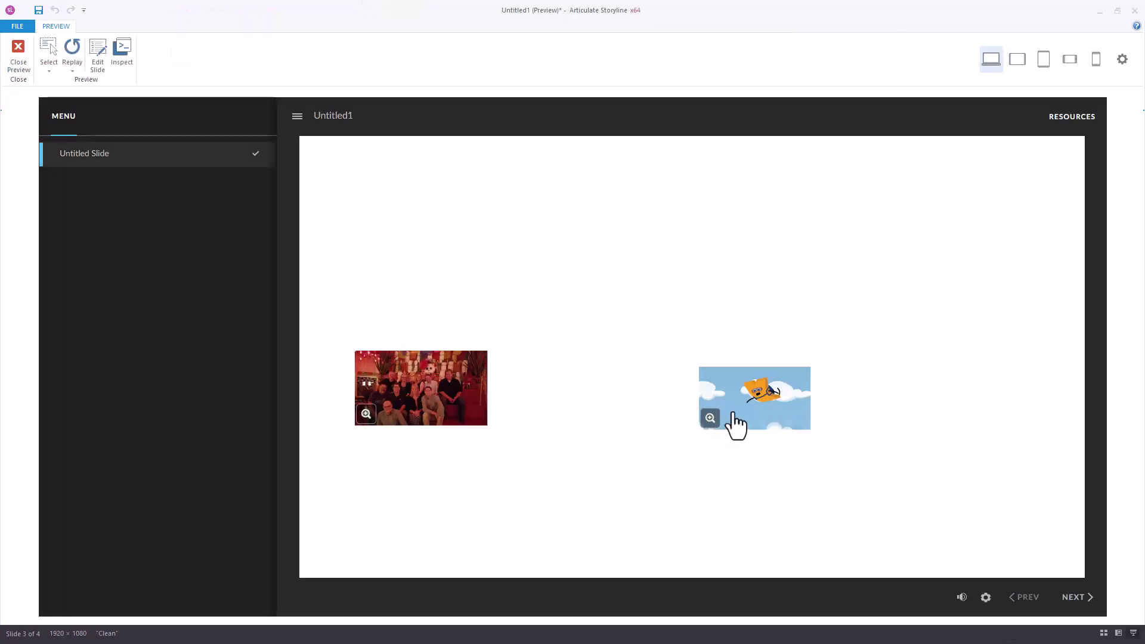
click(735, 415)
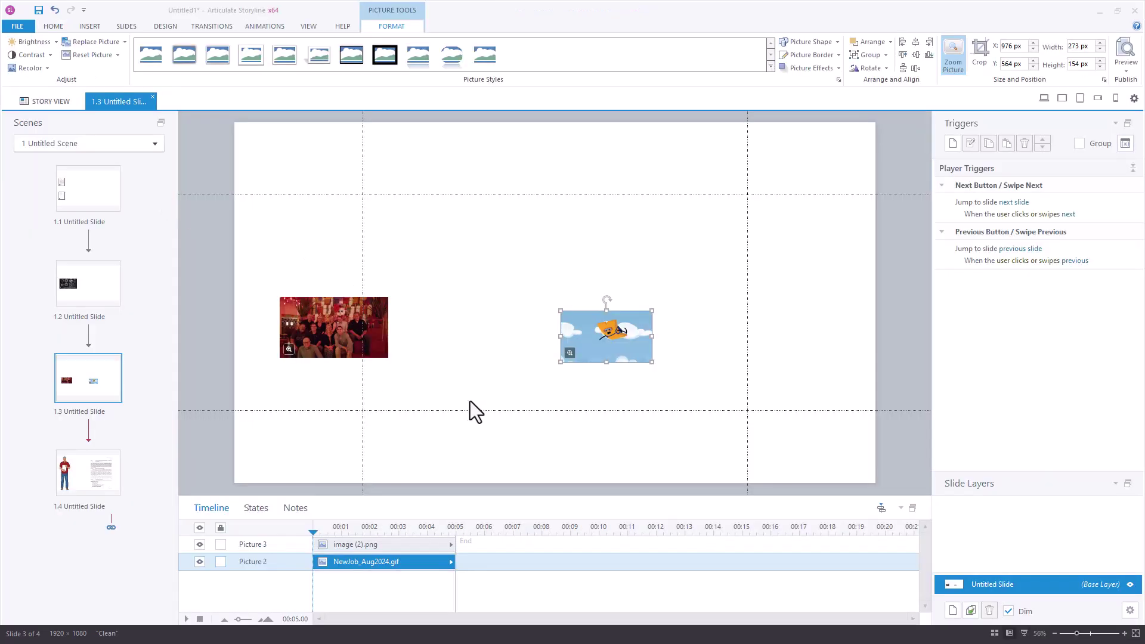
On slide 1.4, make the character's white paper transparent via Recolor > Set Transparent Color.
click(94, 476)
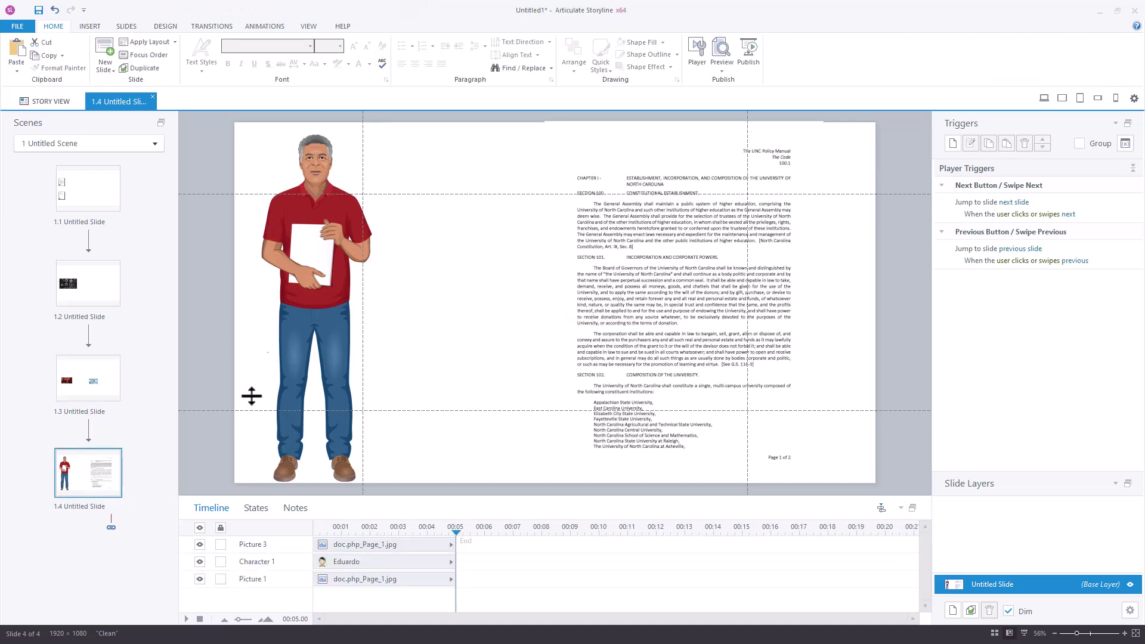
click(314, 195)
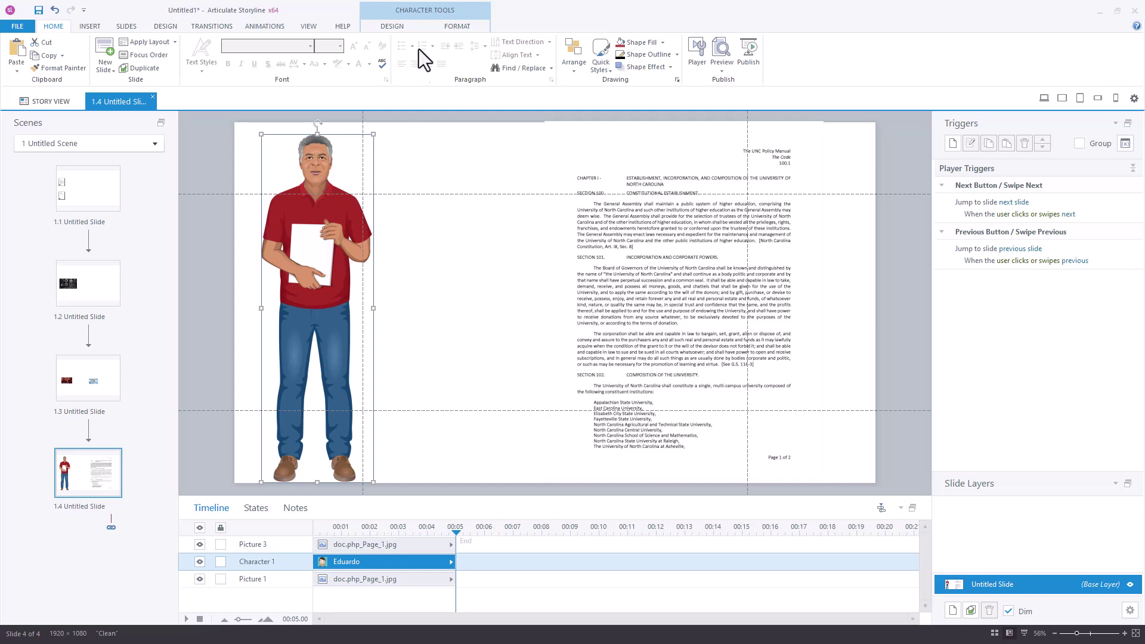
click(456, 27)
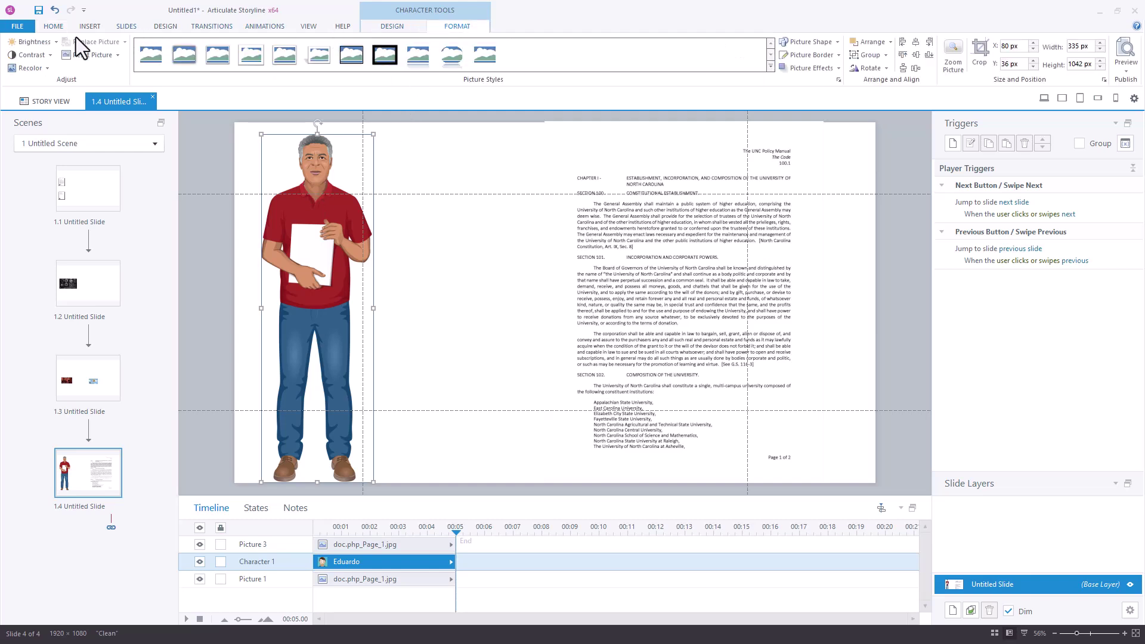
click(44, 69)
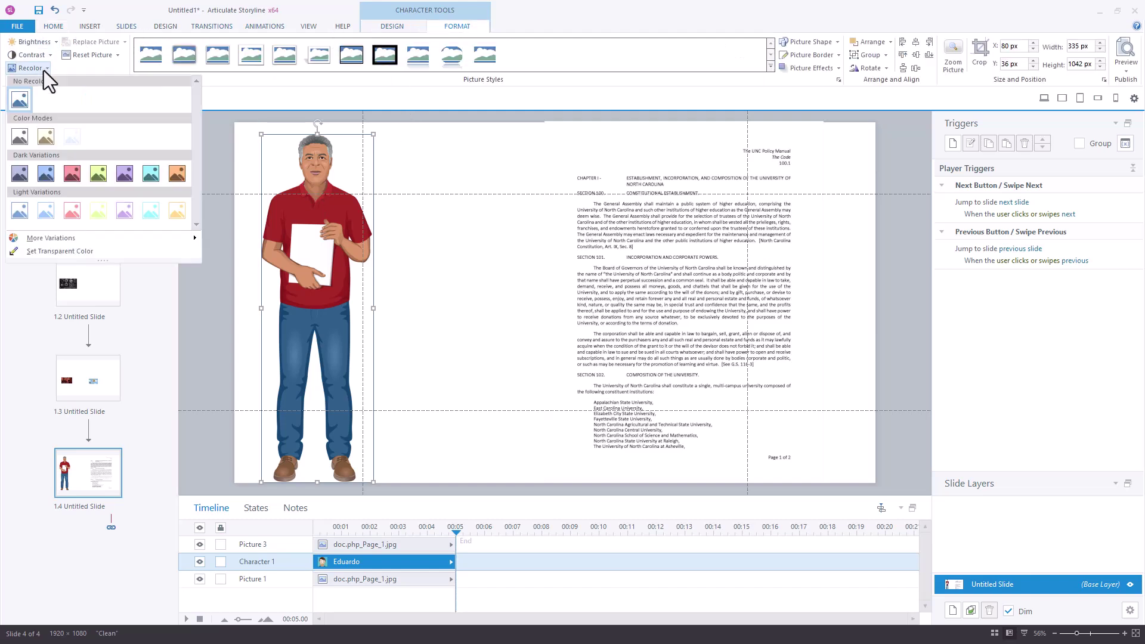
click(62, 252)
click(310, 253)
Select the large document page on the right of the slide.
click(315, 277)
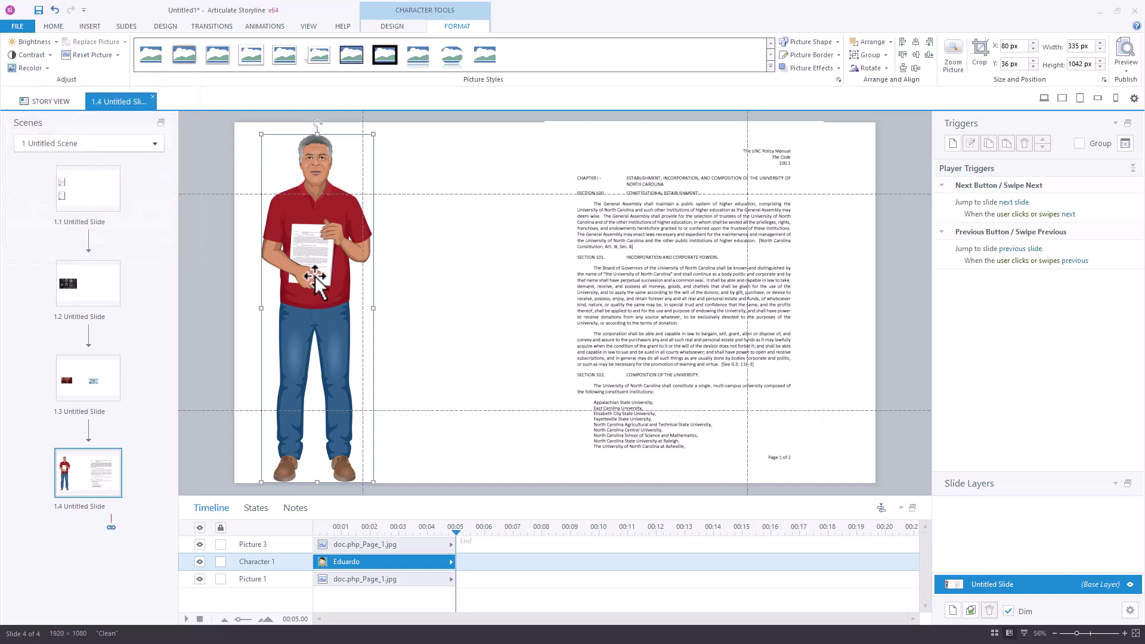
click(348, 580)
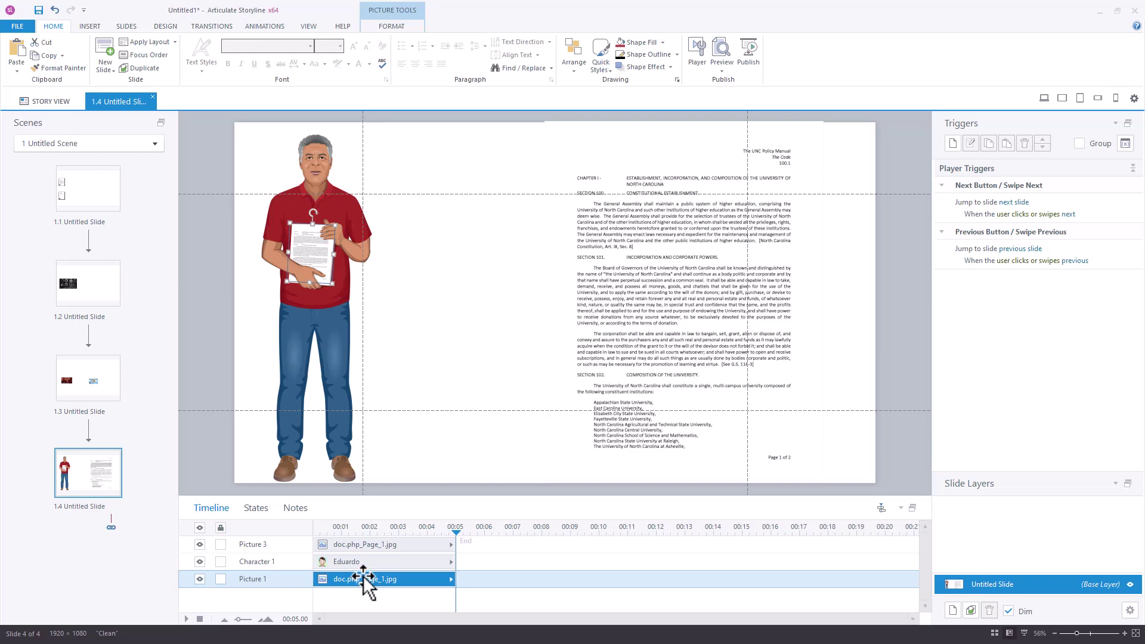
drag(657, 288, 585, 283)
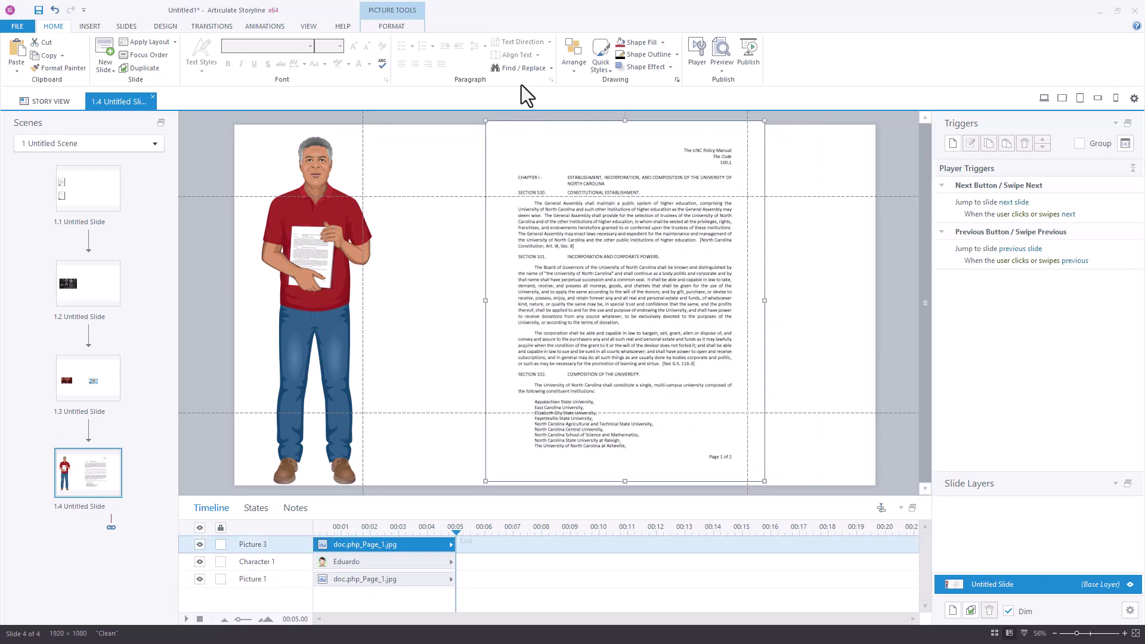
Shrink the document page to 1 px width and height.
click(391, 27)
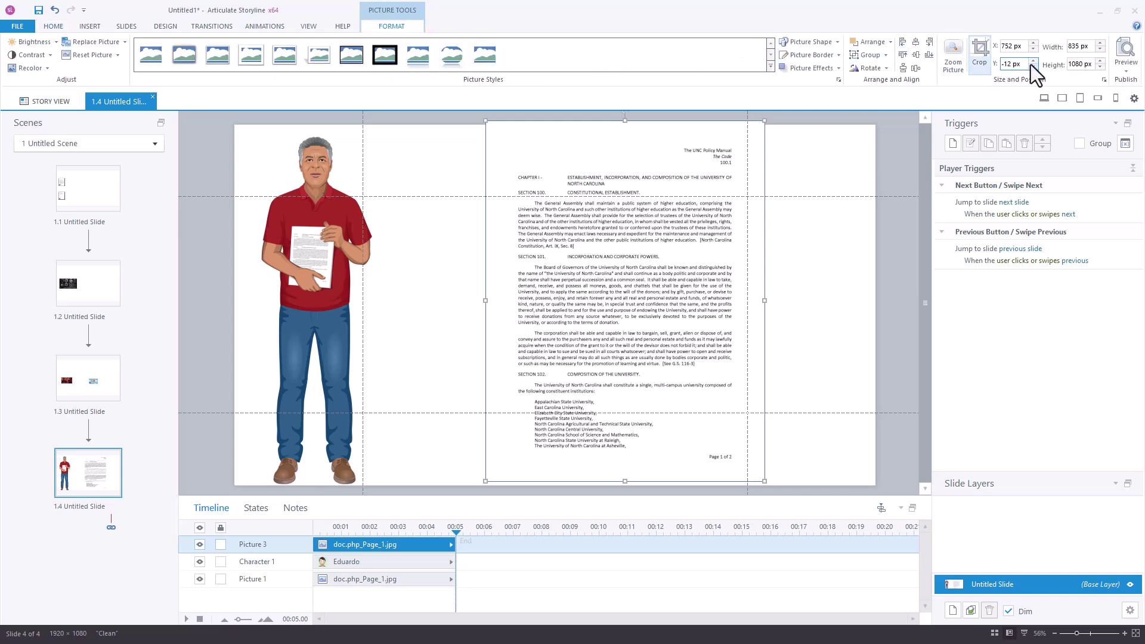
click(1084, 48)
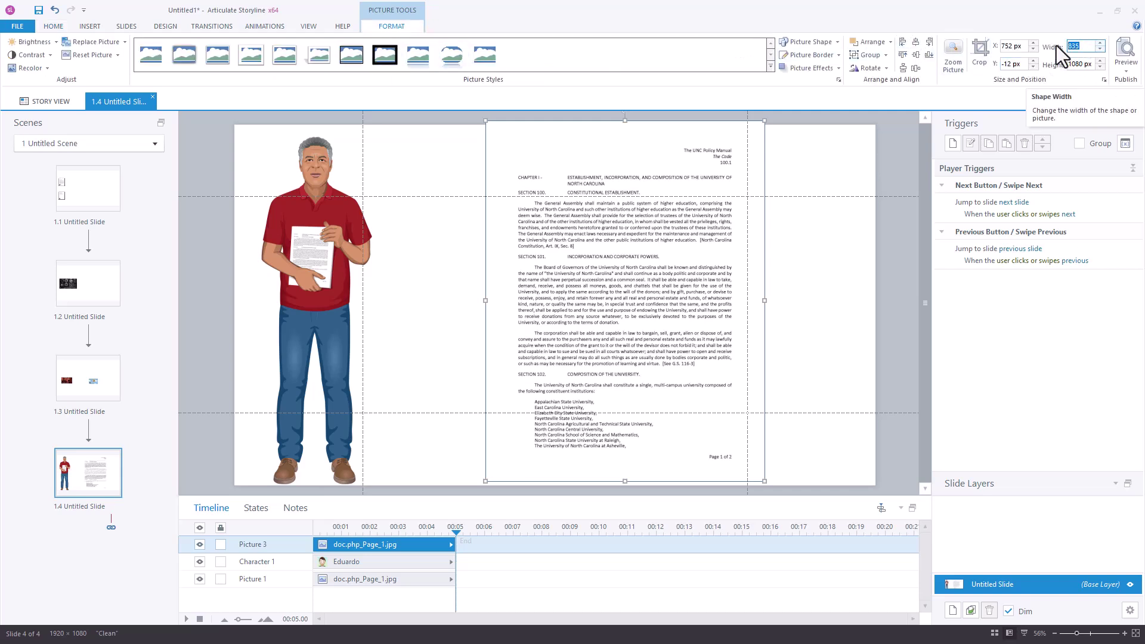
text(1)
key(Tab)
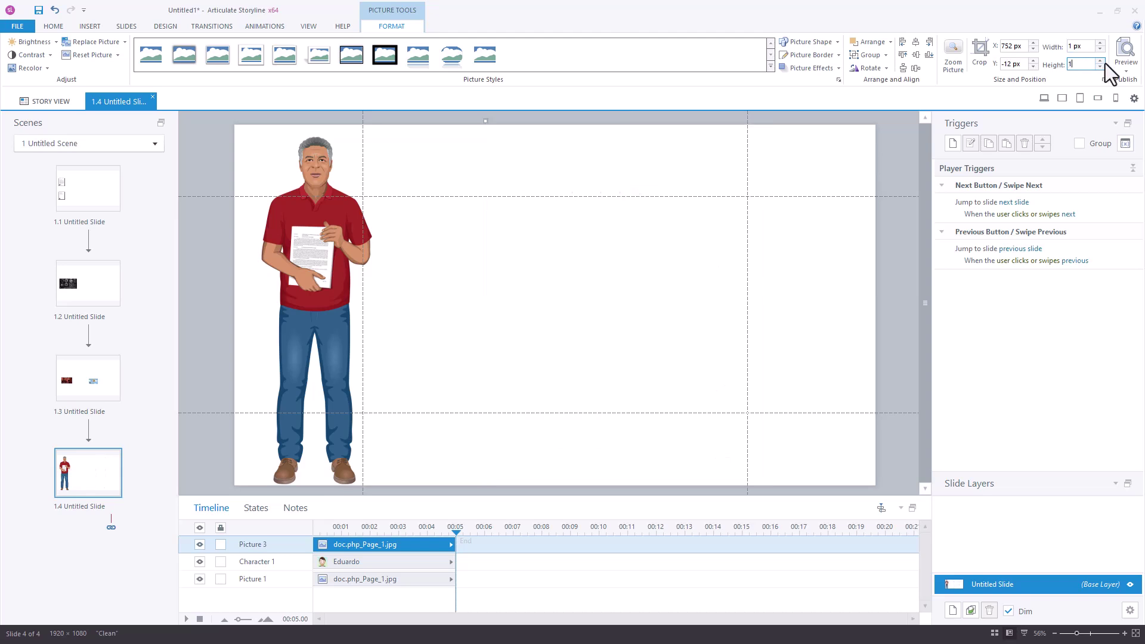
click(647, 186)
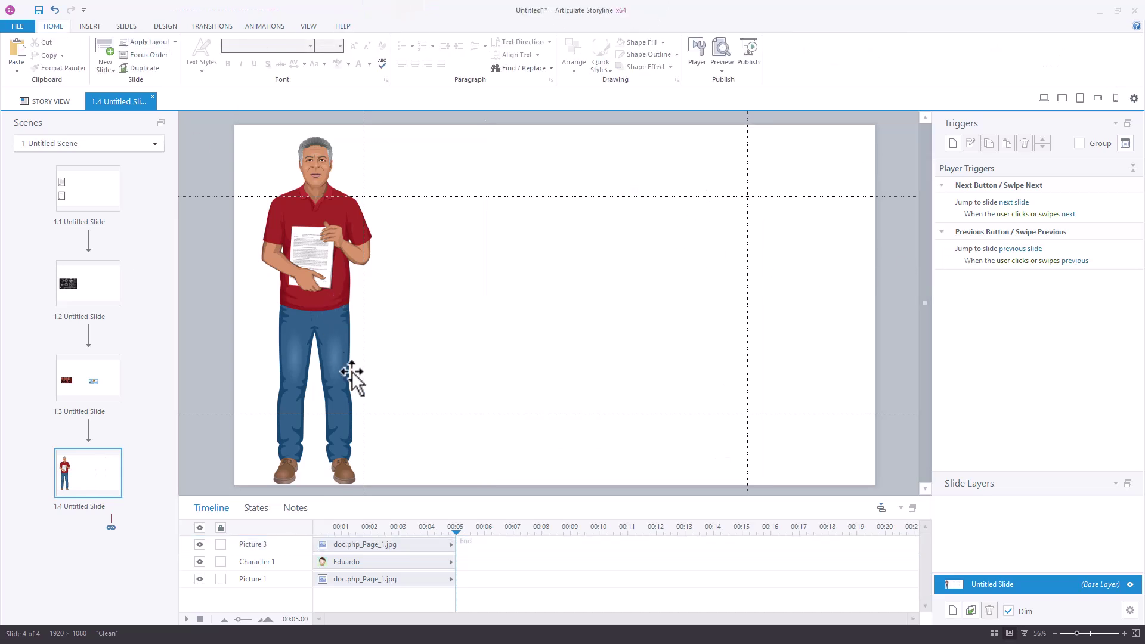
Place the tiny page on the character's held paper and enable Zoom Picture.
click(363, 542)
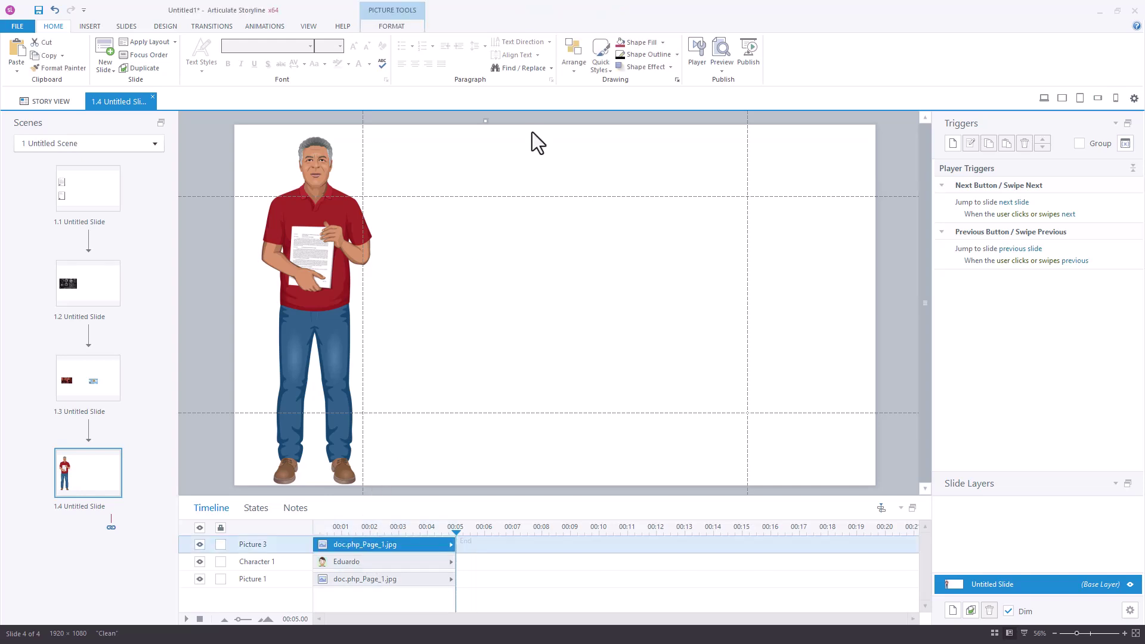
drag(517, 118, 445, 144)
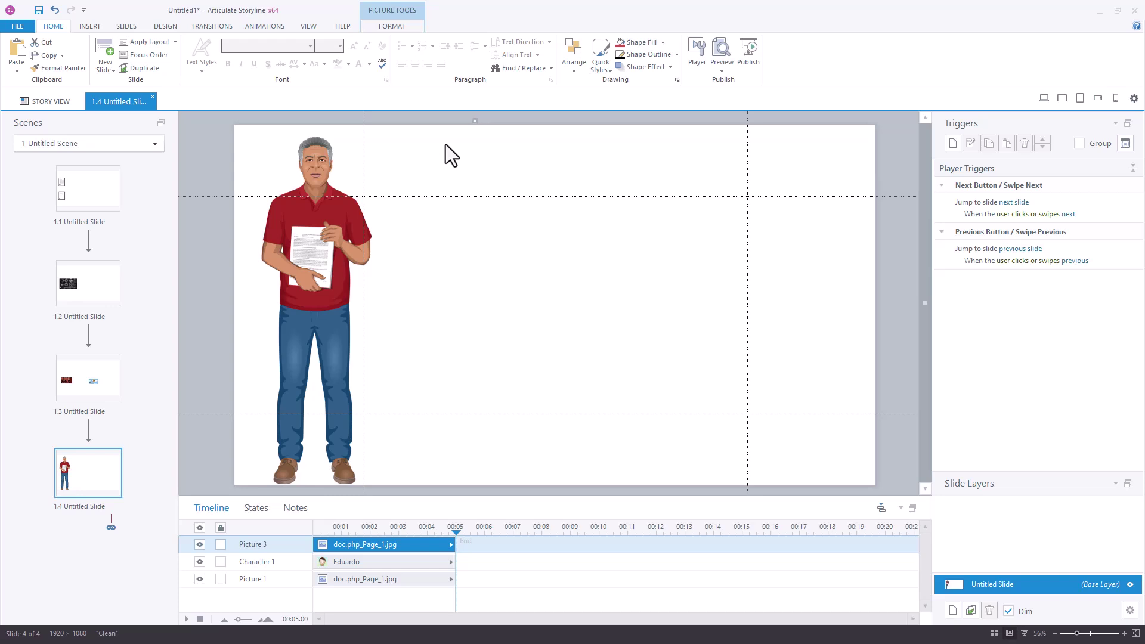
drag(452, 119, 342, 280)
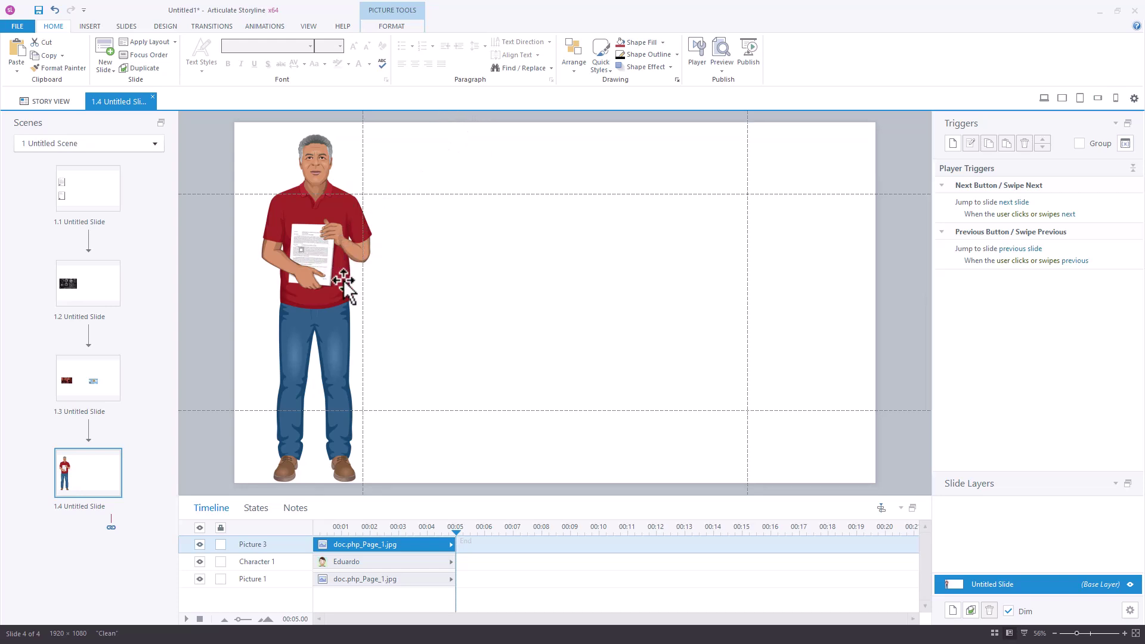
click(393, 29)
click(959, 52)
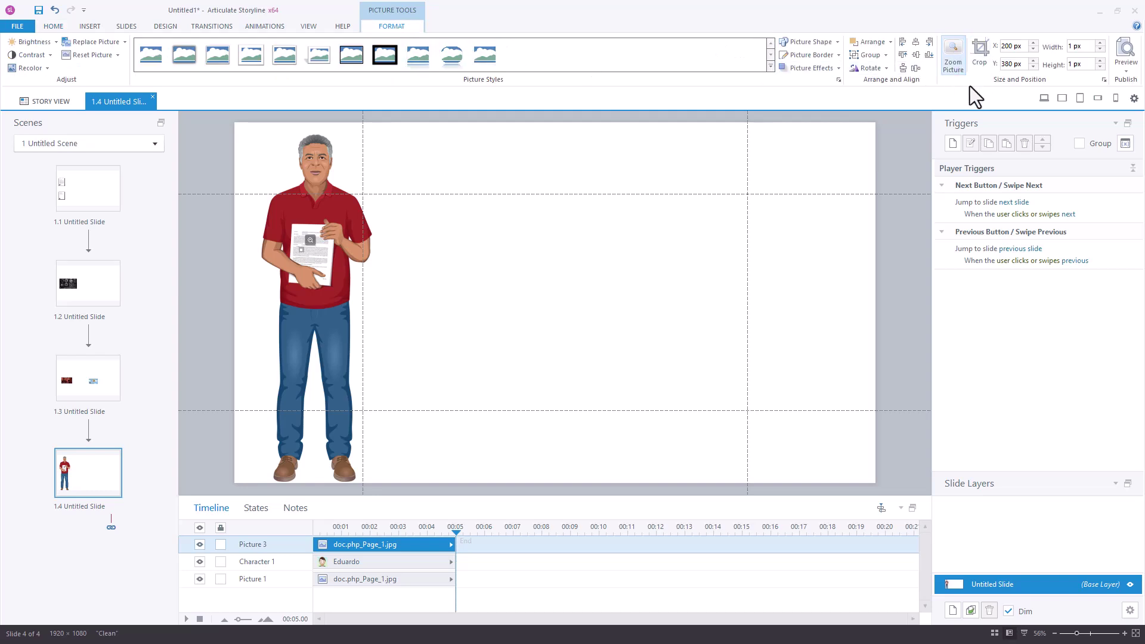
Preview slide 1.4, enlarging the character's held page and closing it again.
click(1044, 100)
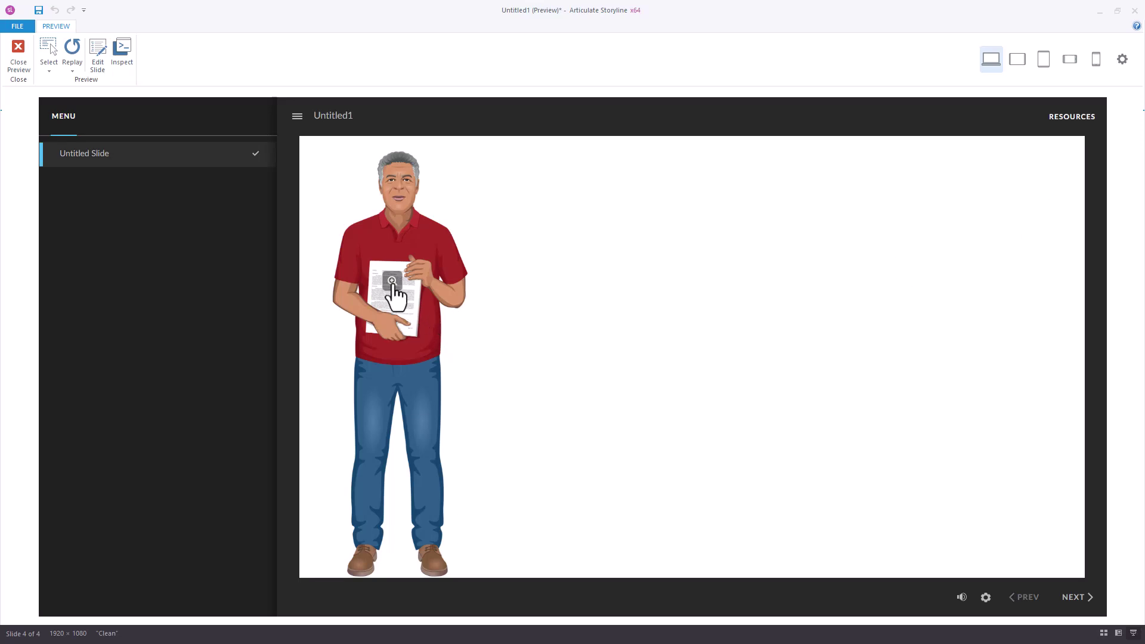
click(394, 286)
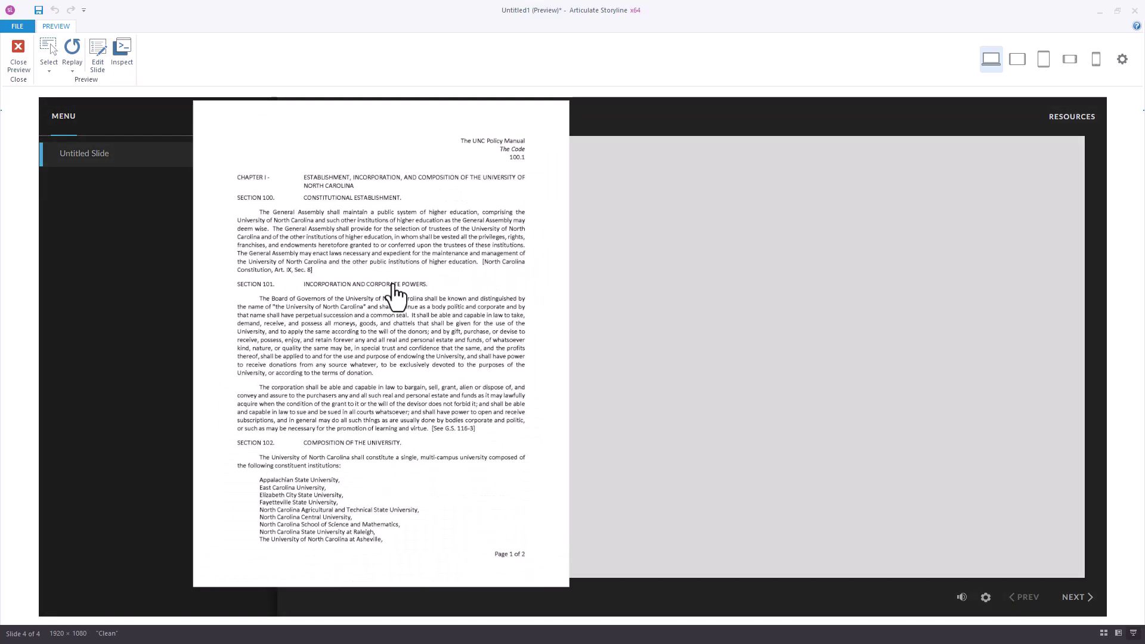
click(393, 284)
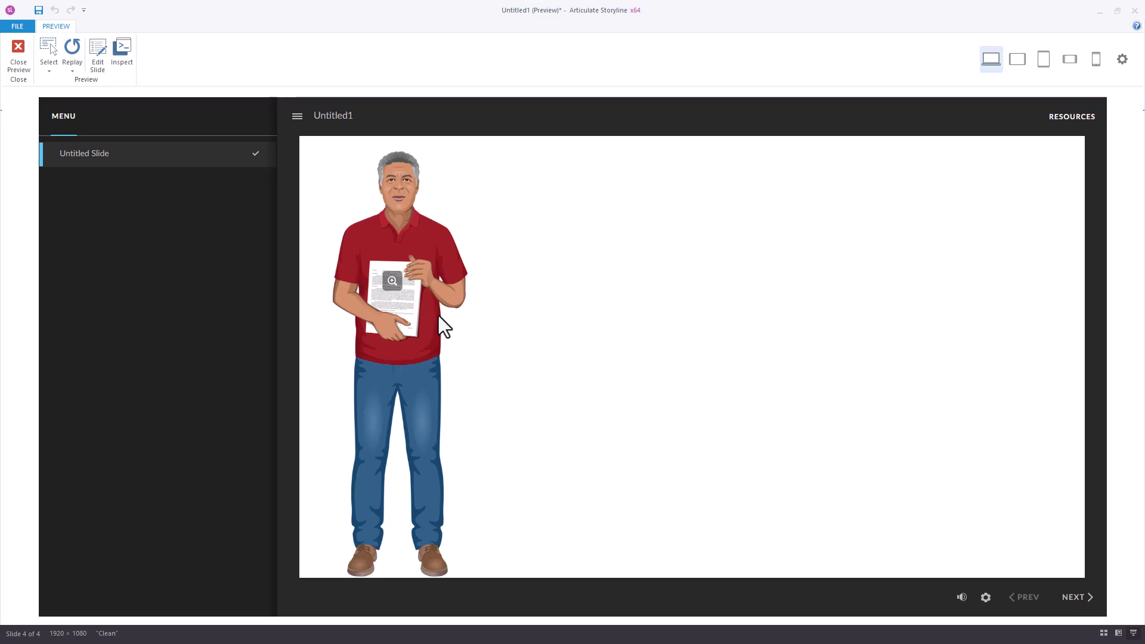